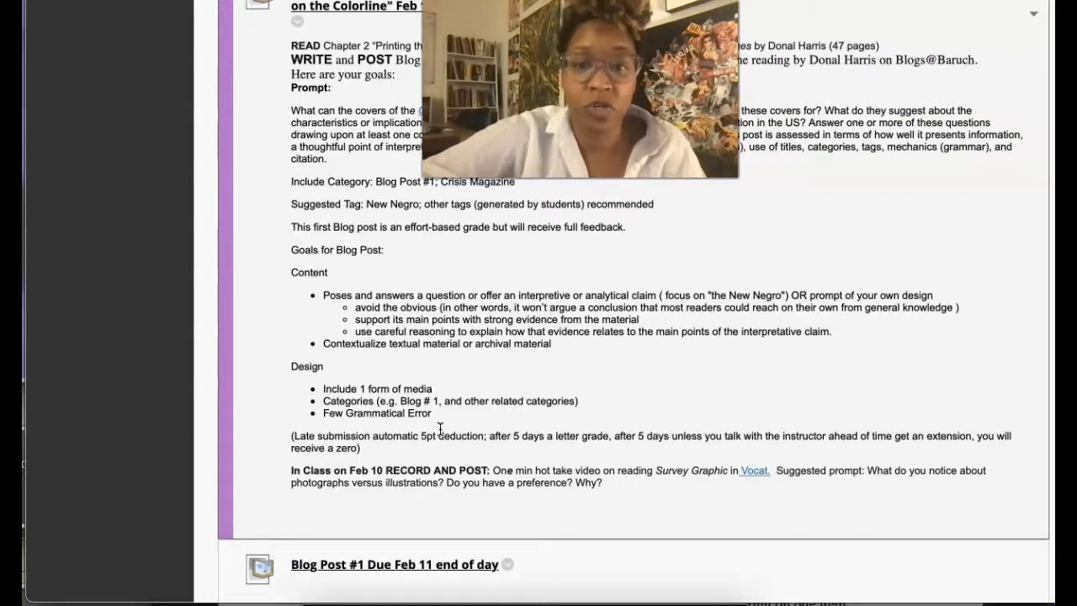
Open the 300-word Crisis blog draft assignment for Feb 10 and open its text submission editor.
{"action": "scroll", "coordinate": [441, 429], "scroll_direction": "up", "scroll_amount": 2}
{"action": "scroll", "coordinate": [413, 446], "scroll_direction": "down", "scroll_amount": 3}
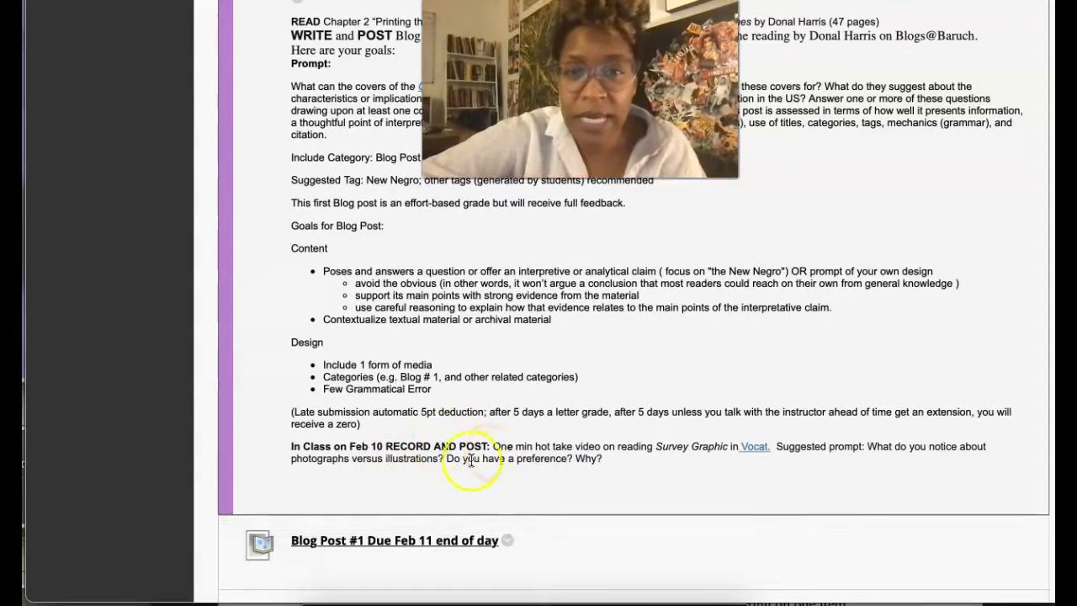
{"action": "scroll", "coordinate": [504, 442], "scroll_direction": "up", "scroll_amount": 5}
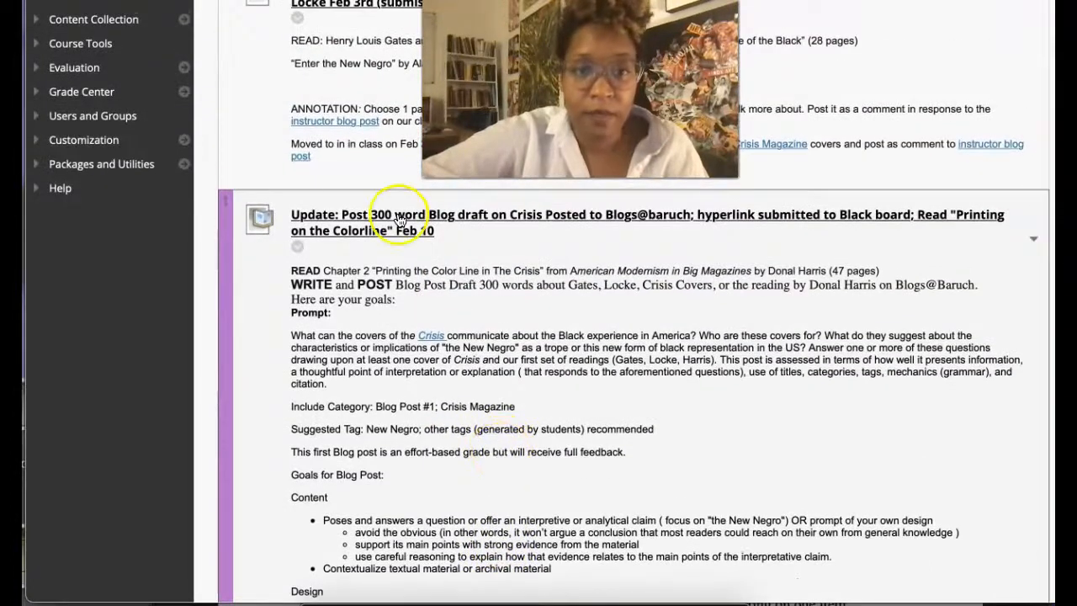
{"action": "left_click", "coordinate": [400, 221]}
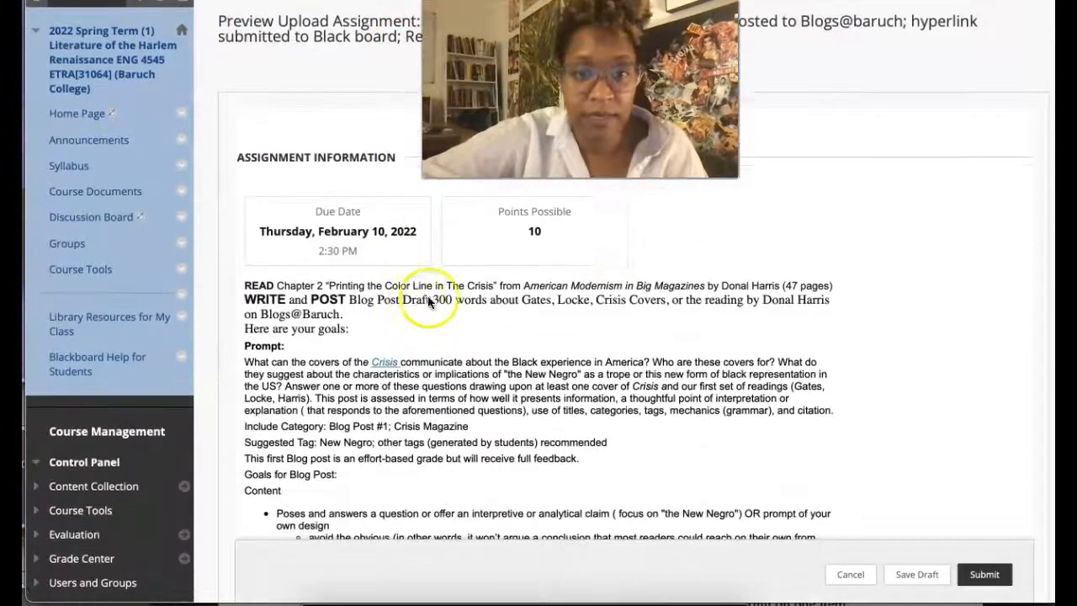
{"action": "scroll", "coordinate": [505, 241], "scroll_direction": "down", "scroll_amount": 1}
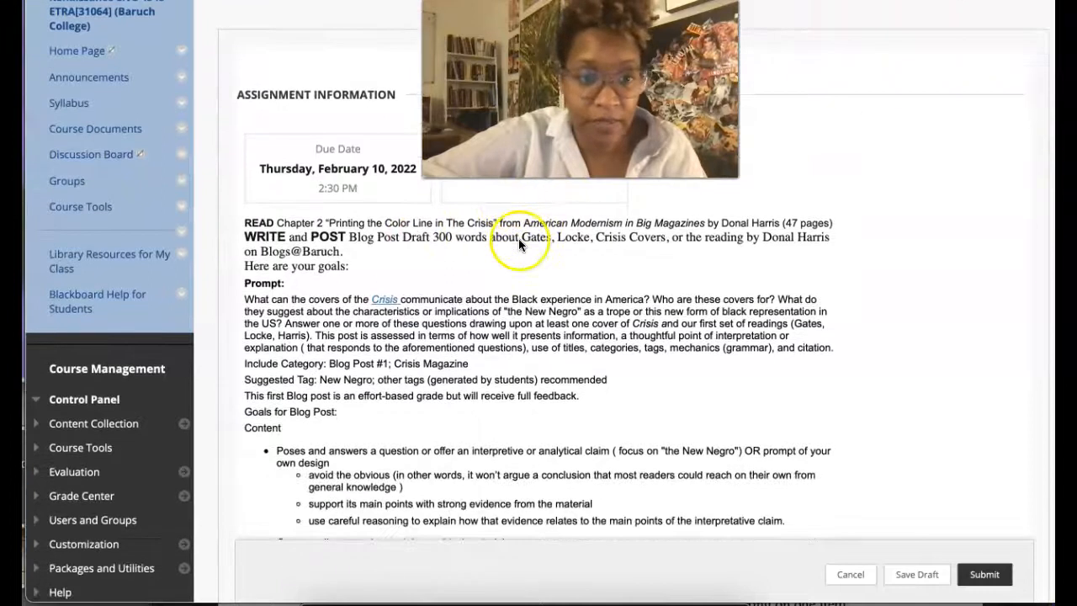
{"action": "scroll", "coordinate": [491, 308], "scroll_direction": "down", "scroll_amount": 10}
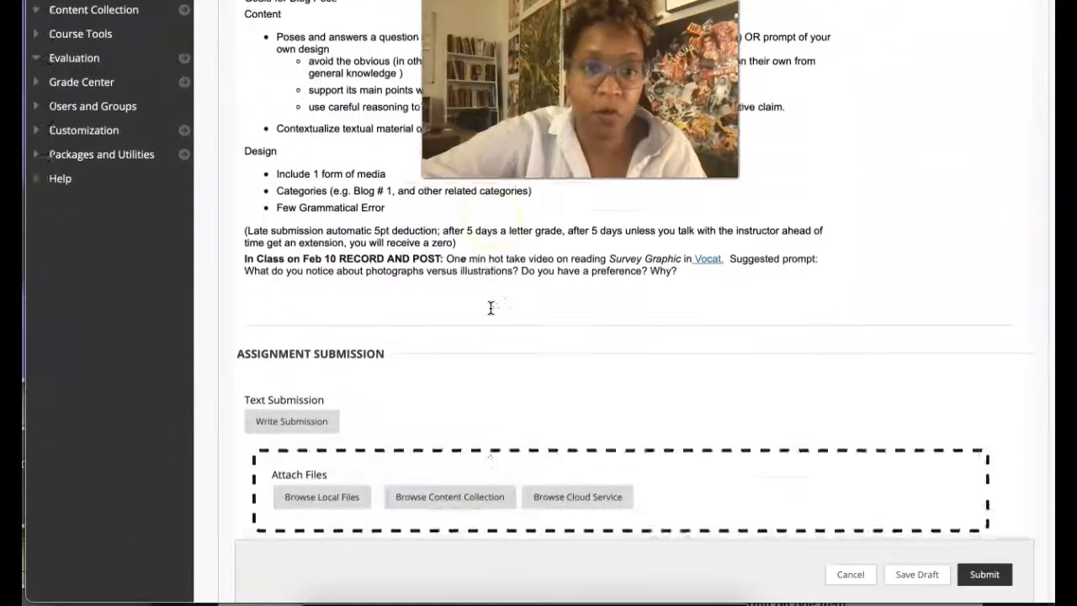
{"action": "left_click", "coordinate": [294, 253]}
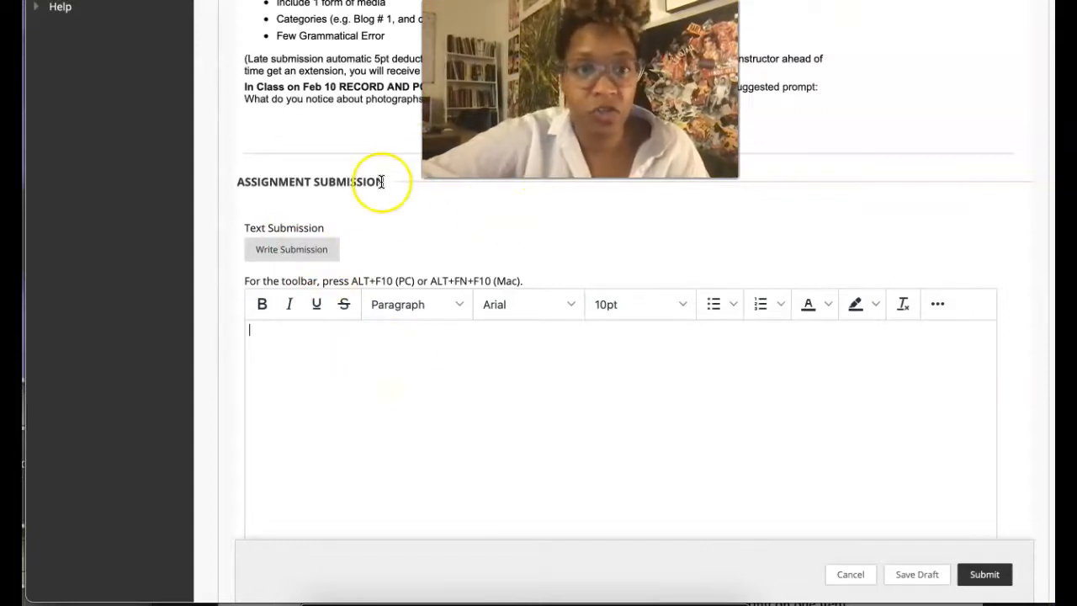
Switch to the Literatures of the Harlem Renaissance class site on Blogs@Baruch.
{"action": "scroll", "coordinate": [379, 180], "scroll_direction": "up", "scroll_amount": 5}
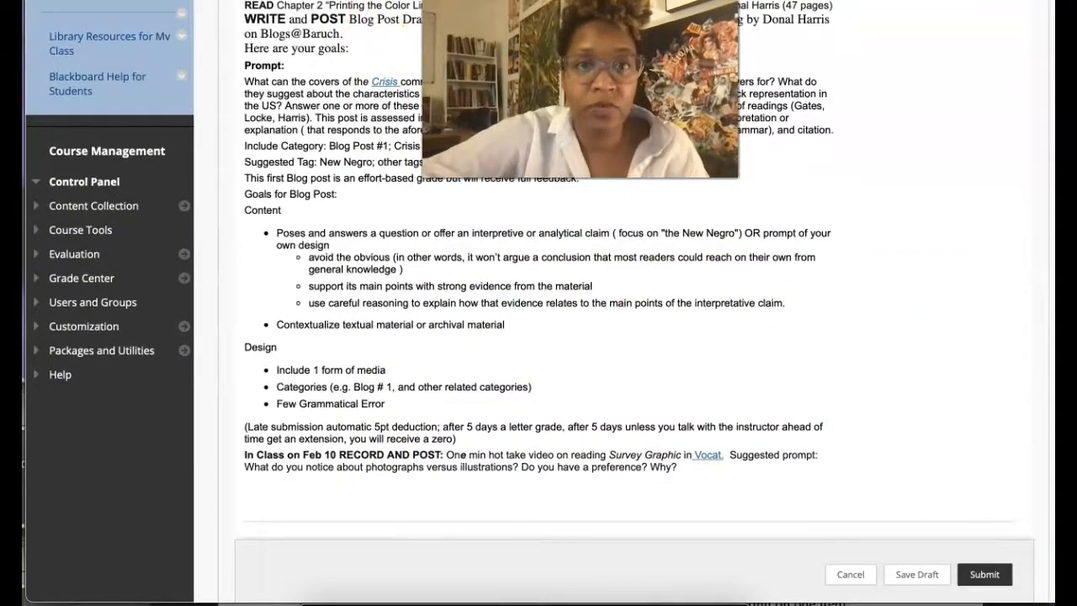
{"action": "left_click_drag", "start_coordinate": [872, 6], "coordinate": [874, 0]}
{"action": "scroll", "coordinate": [871, 101], "scroll_direction": "up", "scroll_amount": 3}
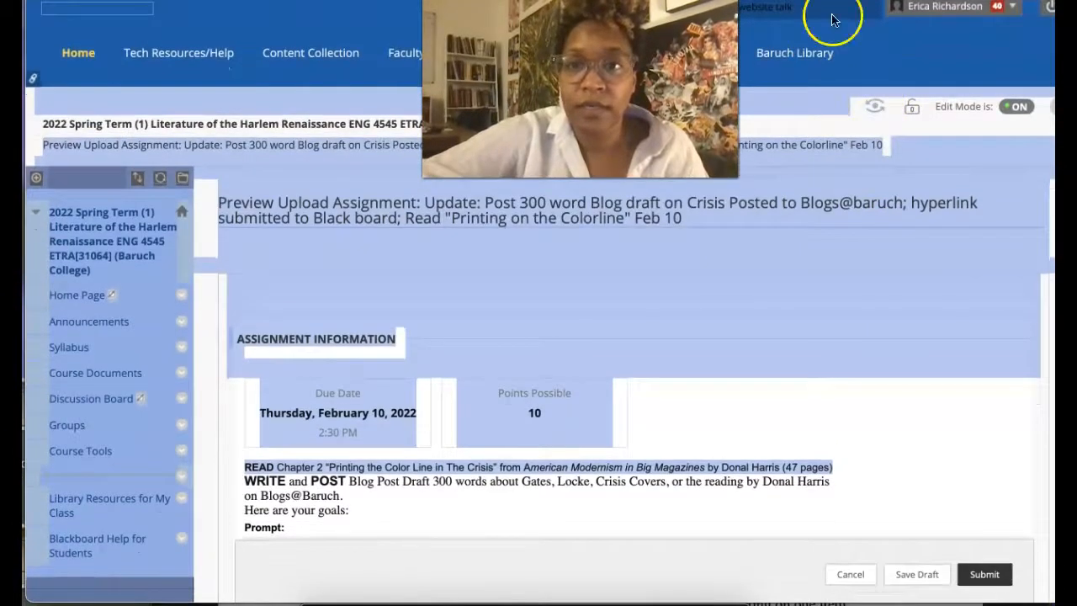
{"action": "left_click", "coordinate": [885, 401]}
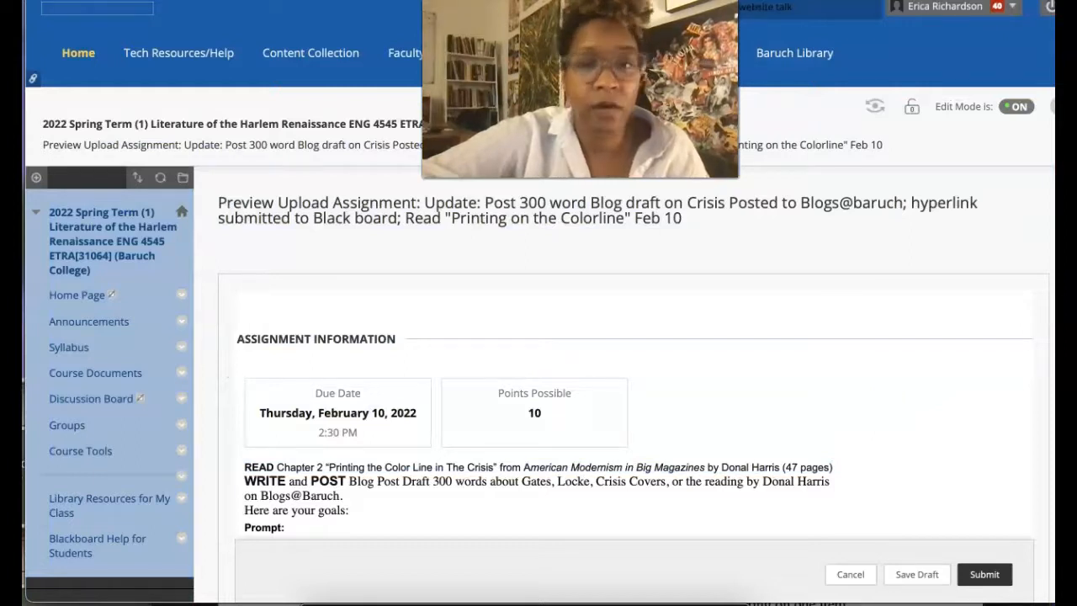
{"action": "left_click", "coordinate": [323, 211]}
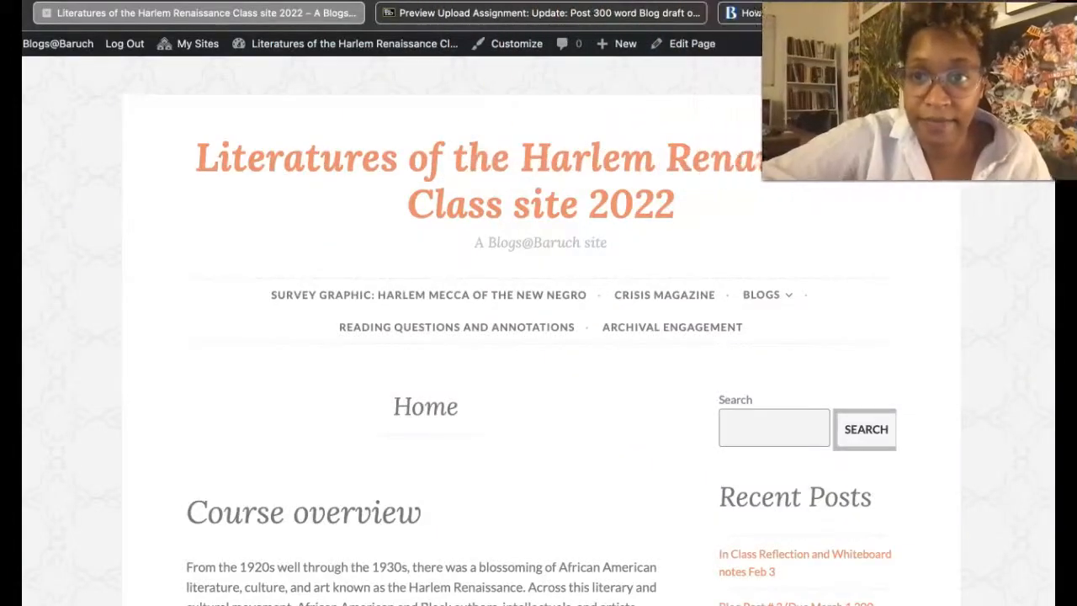
Go to the Blog Post #1 category on the class site and open the full Blog Post #1 entry.
{"action": "scroll", "coordinate": [497, 220], "scroll_direction": "down", "scroll_amount": 1}
{"action": "scroll", "coordinate": [497, 220], "scroll_direction": "down", "scroll_amount": 1}
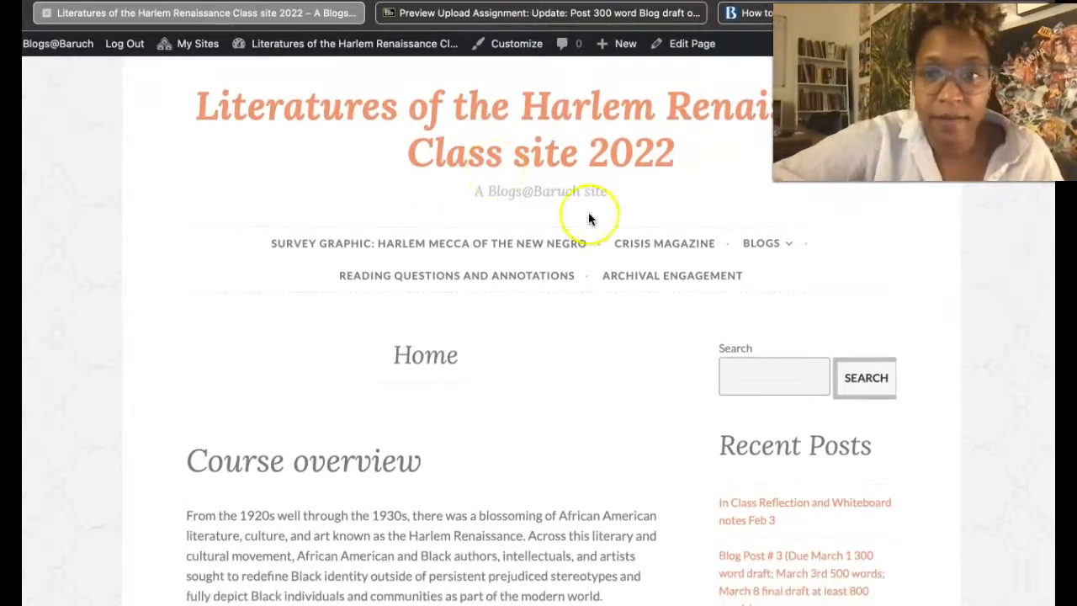
{"action": "mouse_move", "coordinate": [787, 246]}
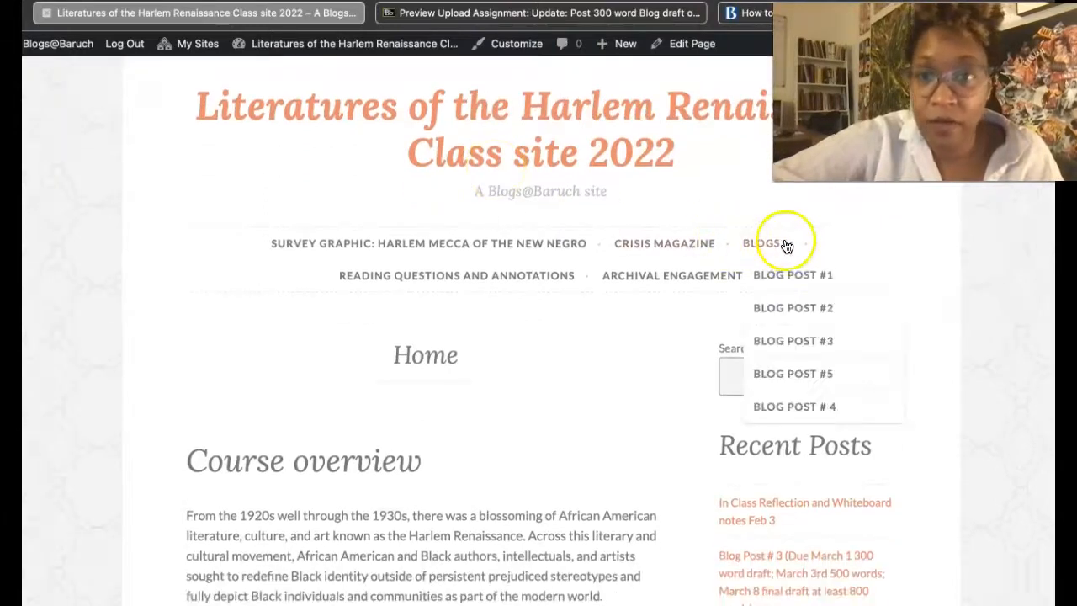
{"action": "left_click", "coordinate": [798, 282]}
{"action": "scroll", "coordinate": [796, 287], "scroll_direction": "down", "scroll_amount": 5}
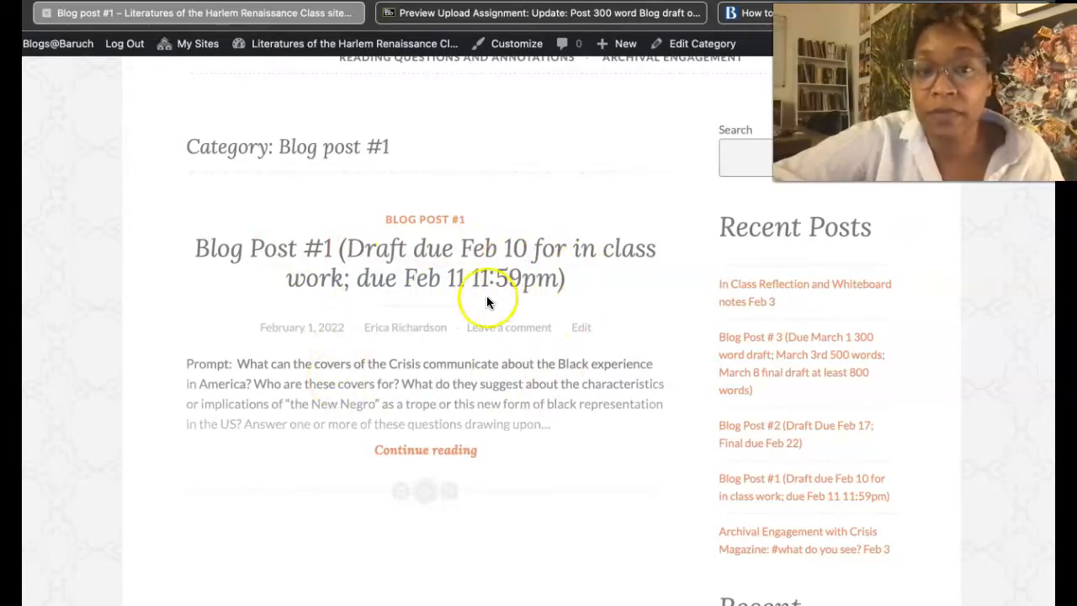
{"action": "left_click", "coordinate": [435, 452]}
Read through the Blog Post #1 prompt, including its category and tag instructions, content goals, design requirements and late policy.
{"action": "scroll", "coordinate": [435, 457], "scroll_direction": "down", "scroll_amount": 6}
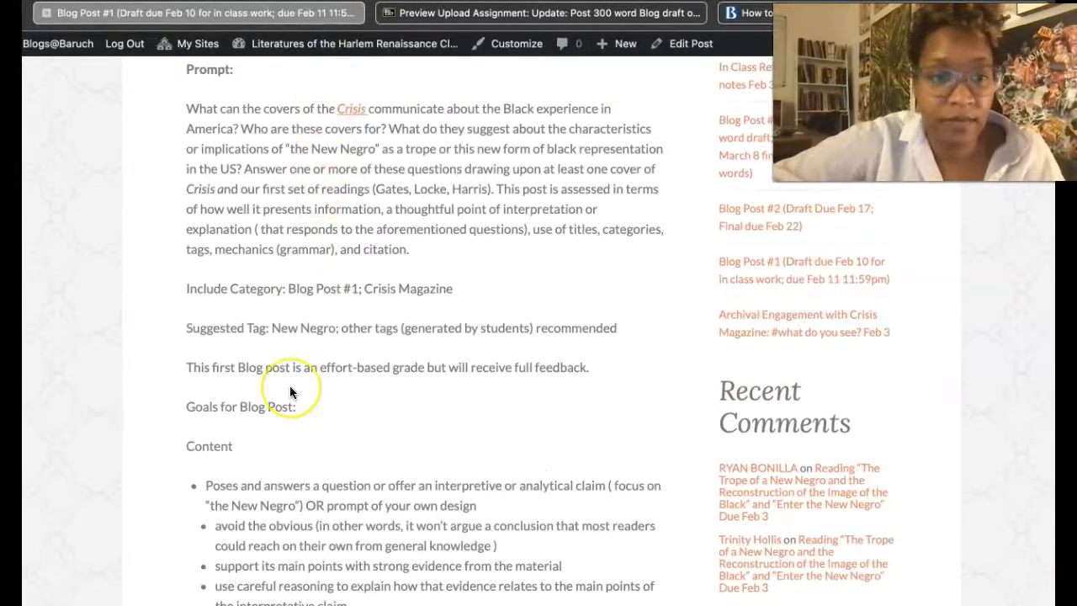
{"action": "scroll", "coordinate": [290, 392], "scroll_direction": "up", "scroll_amount": 1}
{"action": "scroll", "coordinate": [289, 393], "scroll_direction": "down", "scroll_amount": 3}
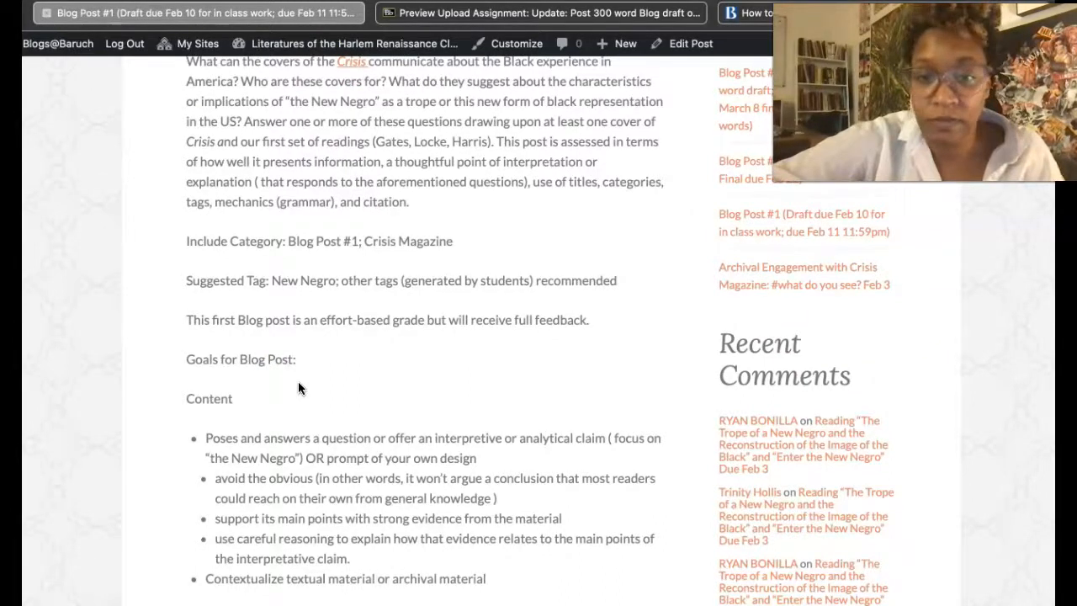
{"action": "scroll", "coordinate": [298, 388], "scroll_direction": "down", "scroll_amount": 15}
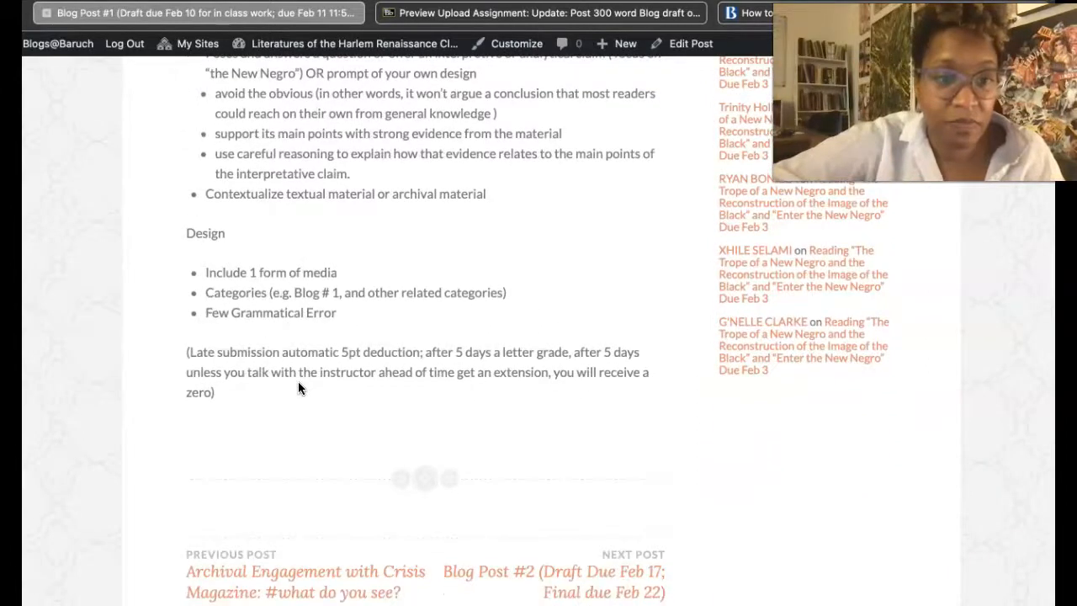
{"action": "scroll", "coordinate": [296, 389], "scroll_direction": "up", "scroll_amount": 15}
{"action": "scroll", "coordinate": [297, 390], "scroll_direction": "down", "scroll_amount": 16}
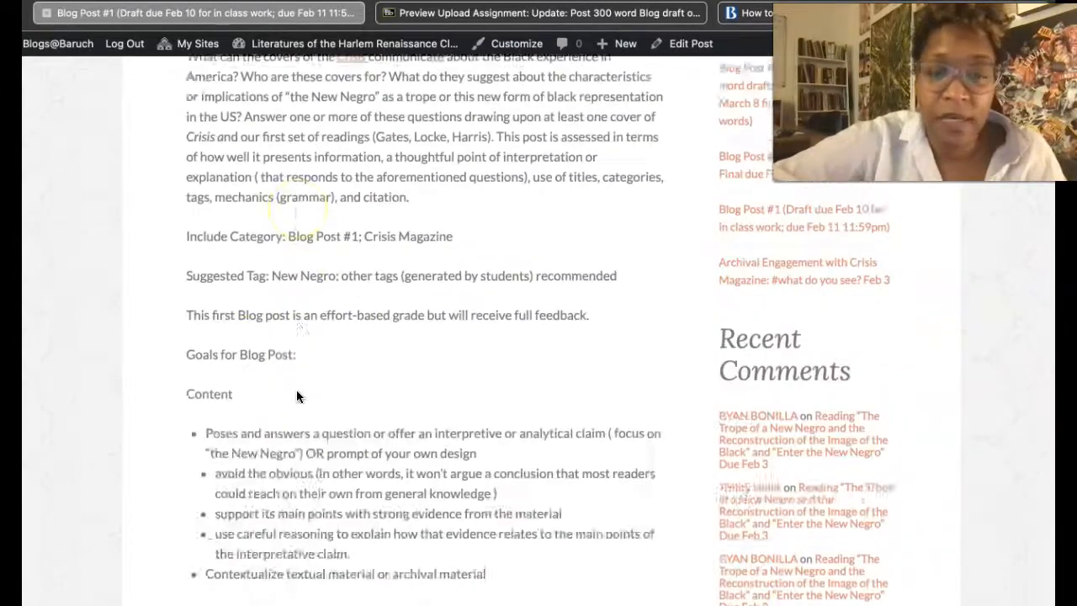
{"action": "scroll", "coordinate": [296, 396], "scroll_direction": "down", "scroll_amount": 11}
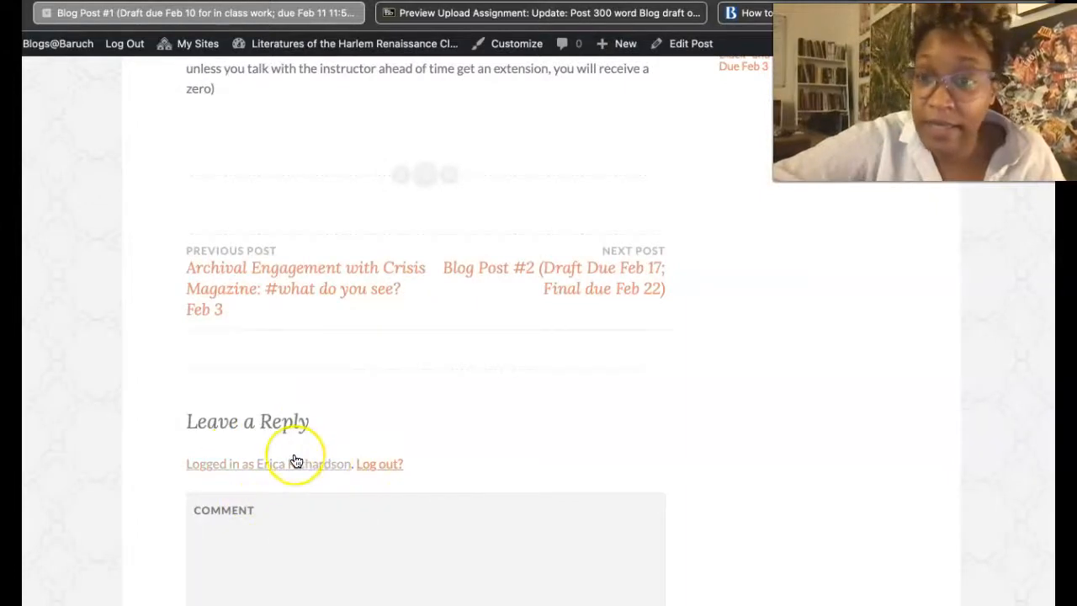
{"action": "scroll", "coordinate": [296, 461], "scroll_direction": "up", "scroll_amount": 20}
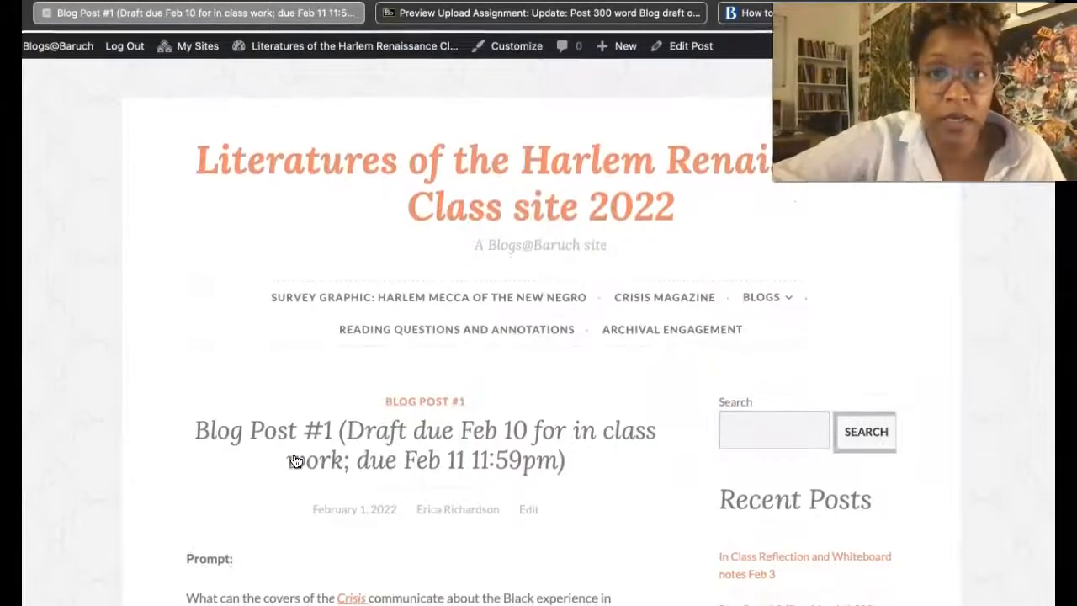
Create a new post titled "Mothers of Crisis" with the body text "Black mothers provide a future...".
{"action": "mouse_move", "coordinate": [618, 48]}
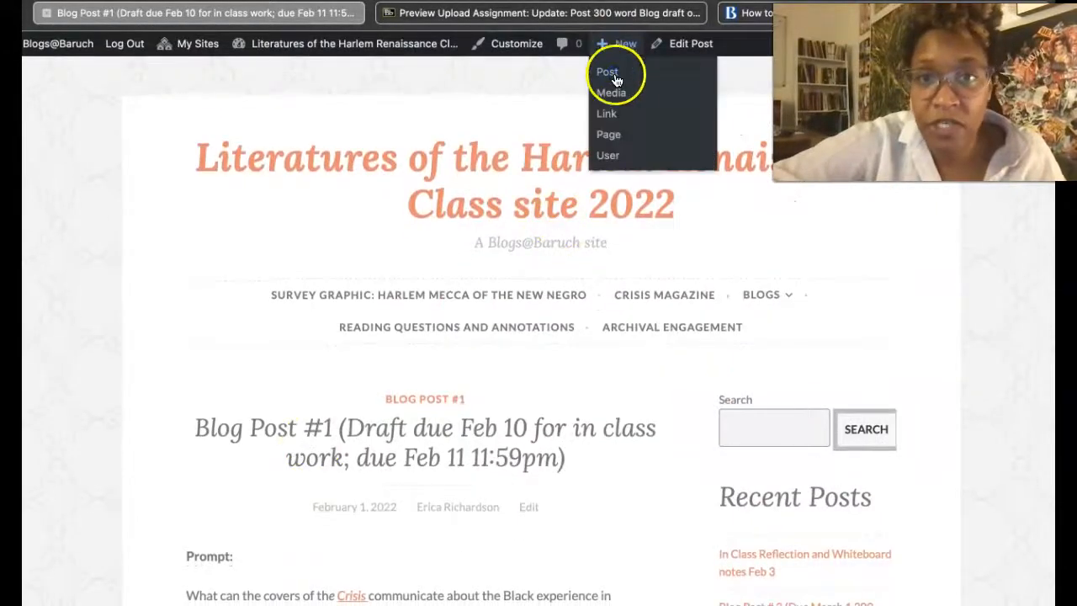
{"action": "left_click", "coordinate": [615, 74]}
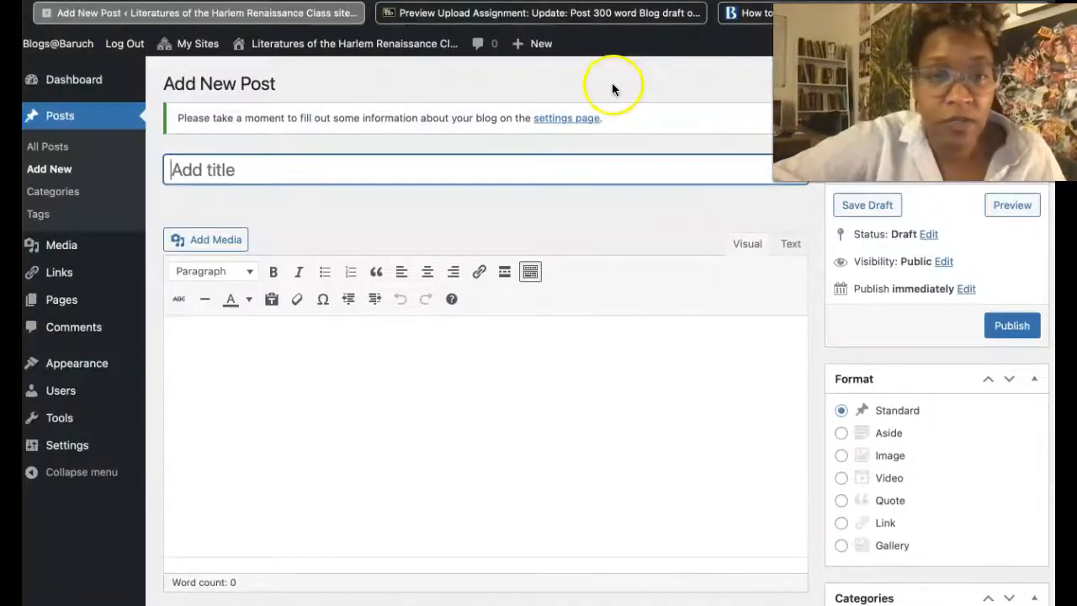
{"action": "left_click", "coordinate": [238, 173]}
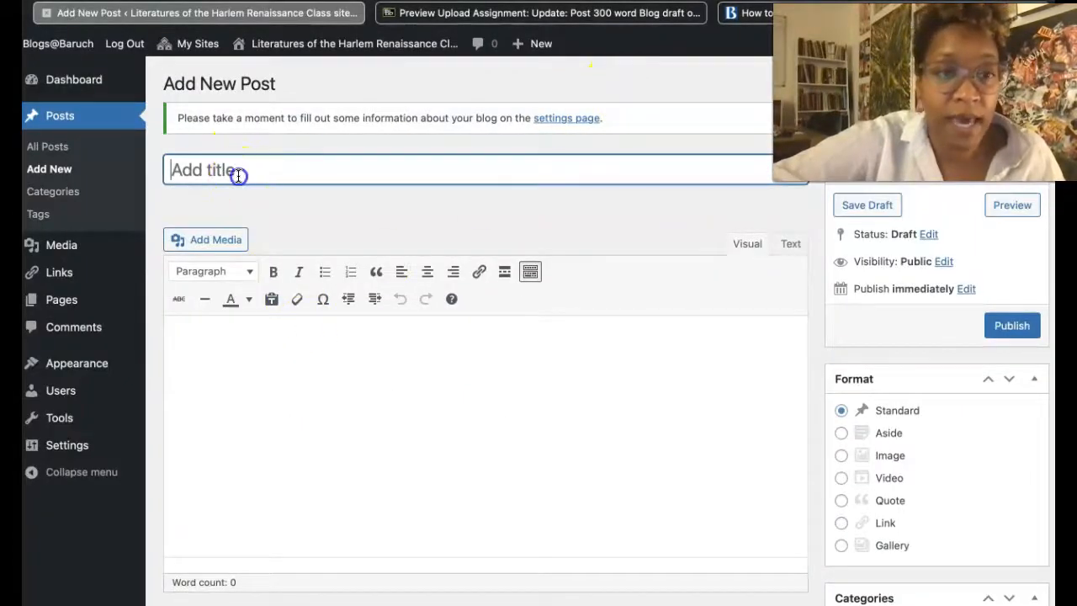
{"action": "type", "text": "Mothers"}
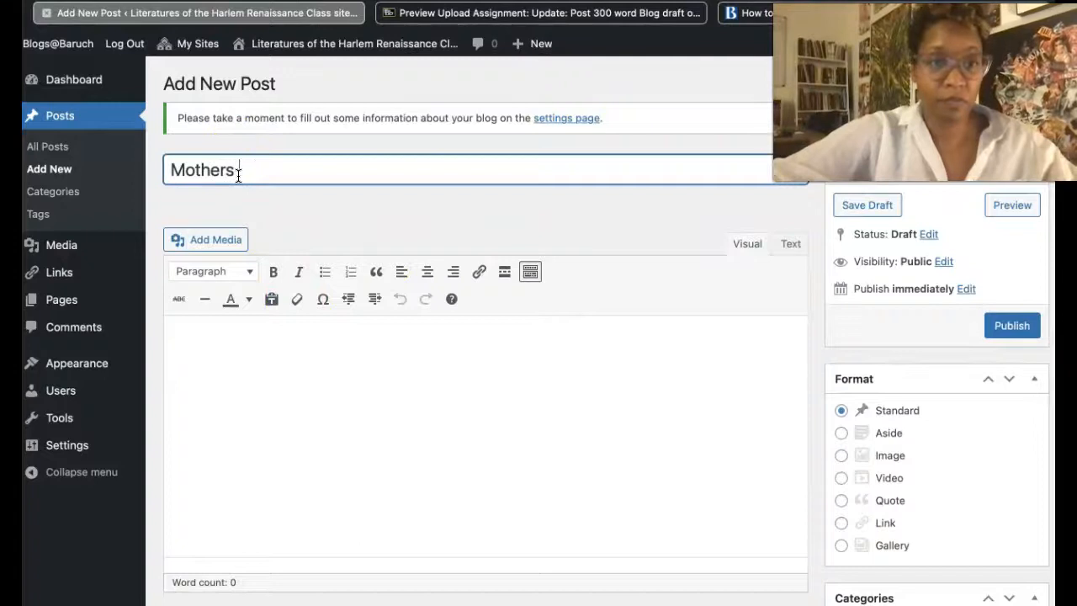
{"action": "type", "text": " of Crisis"}
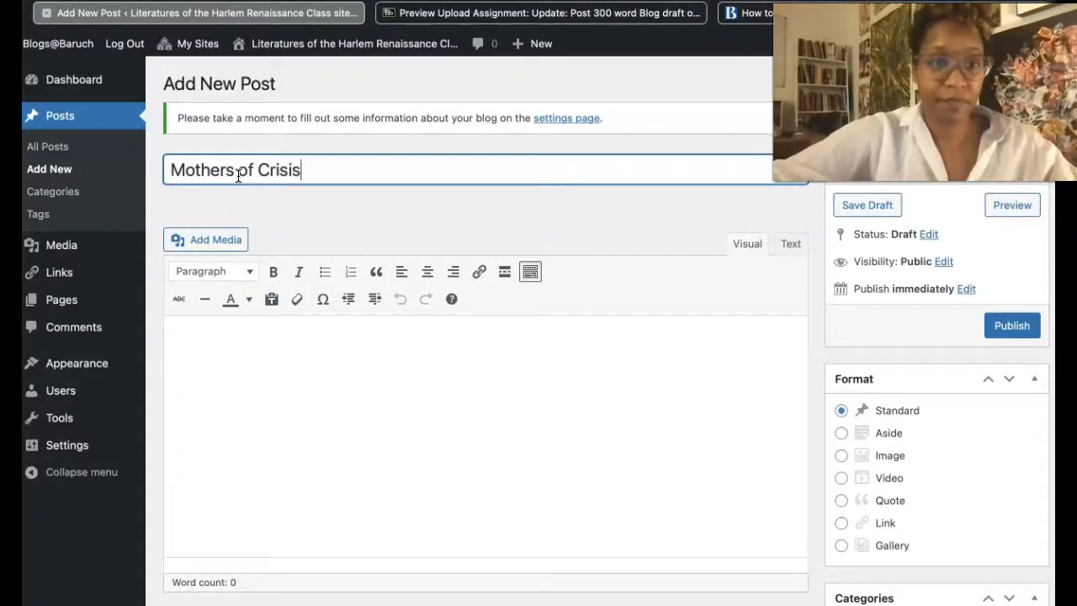
{"action": "left_click", "coordinate": [273, 383]}
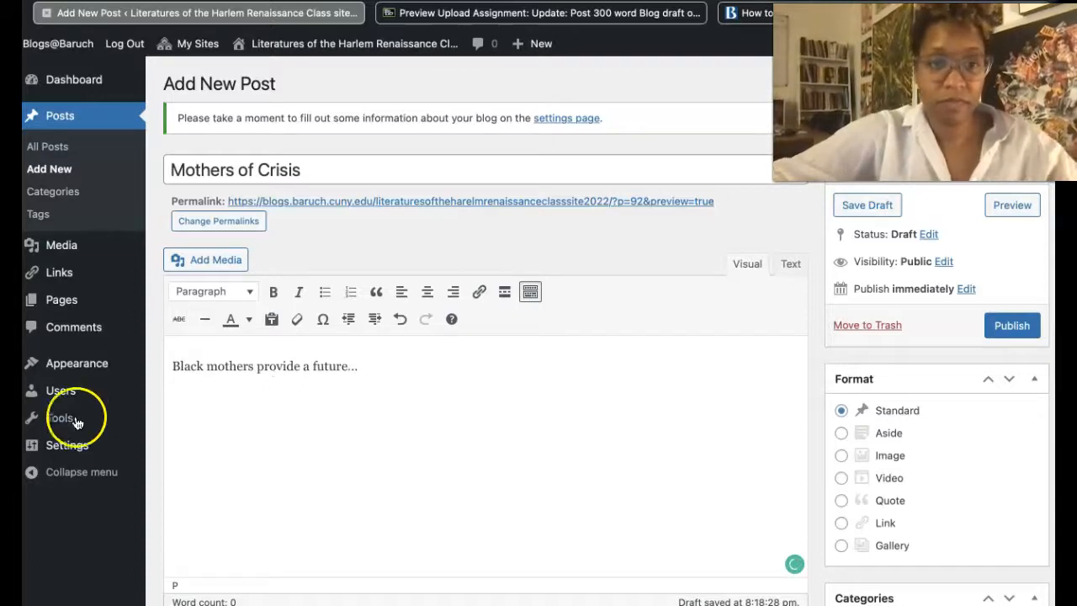
Insert the "Crisis Cover 12.2 1916" image from the media library into the post.
{"action": "left_click", "coordinate": [216, 262]}
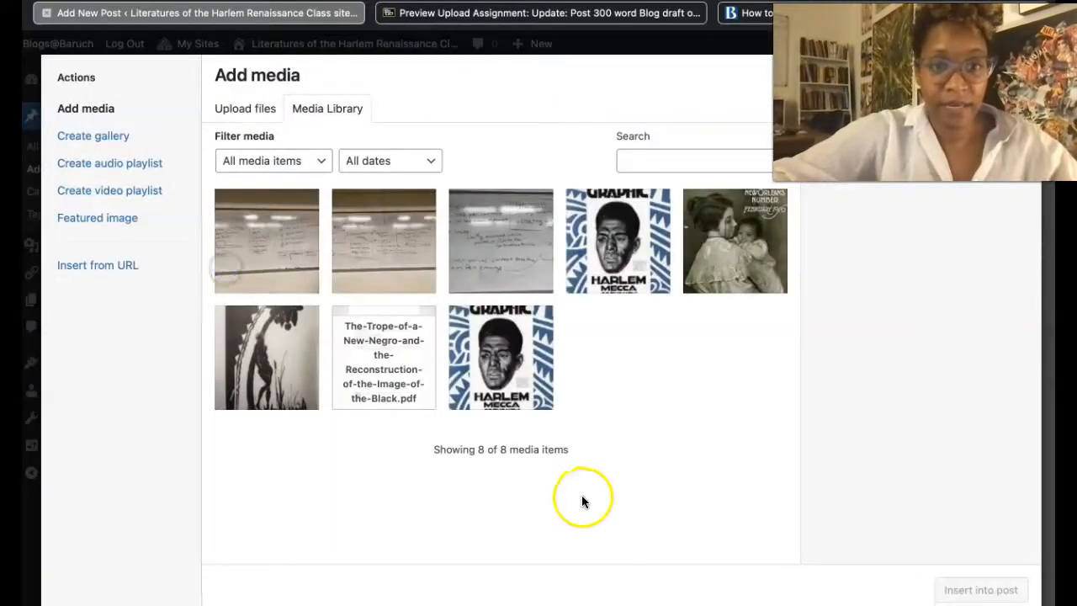
{"action": "left_click", "coordinate": [711, 258]}
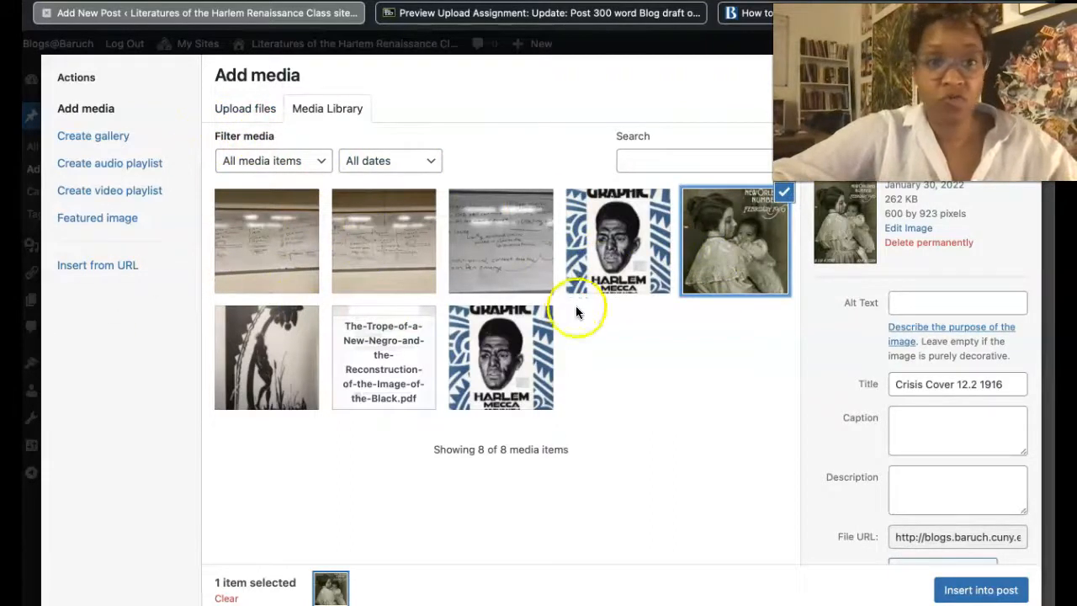
{"action": "left_click", "coordinate": [951, 588]}
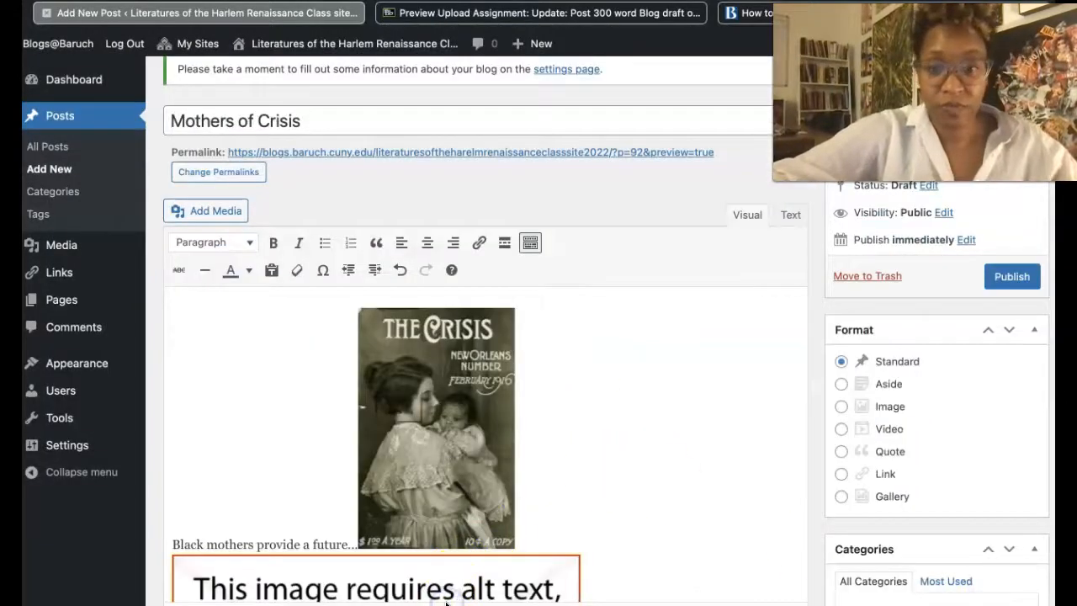
Delete the alt-text warning image beneath the Crisis cover in the post body.
{"action": "scroll", "coordinate": [476, 505], "scroll_direction": "down", "scroll_amount": 5}
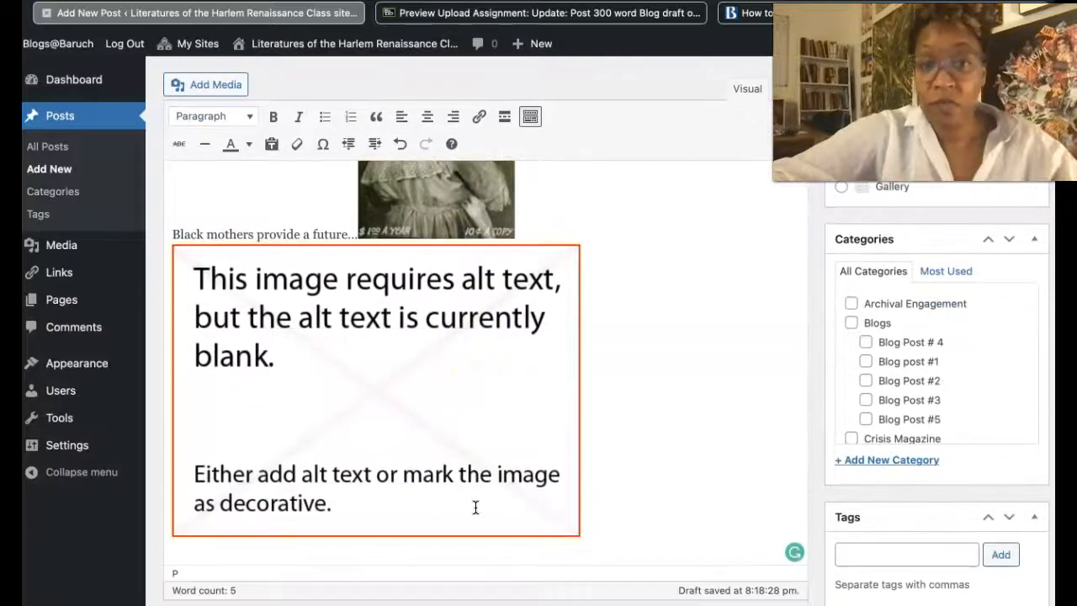
{"action": "left_click", "coordinate": [476, 456]}
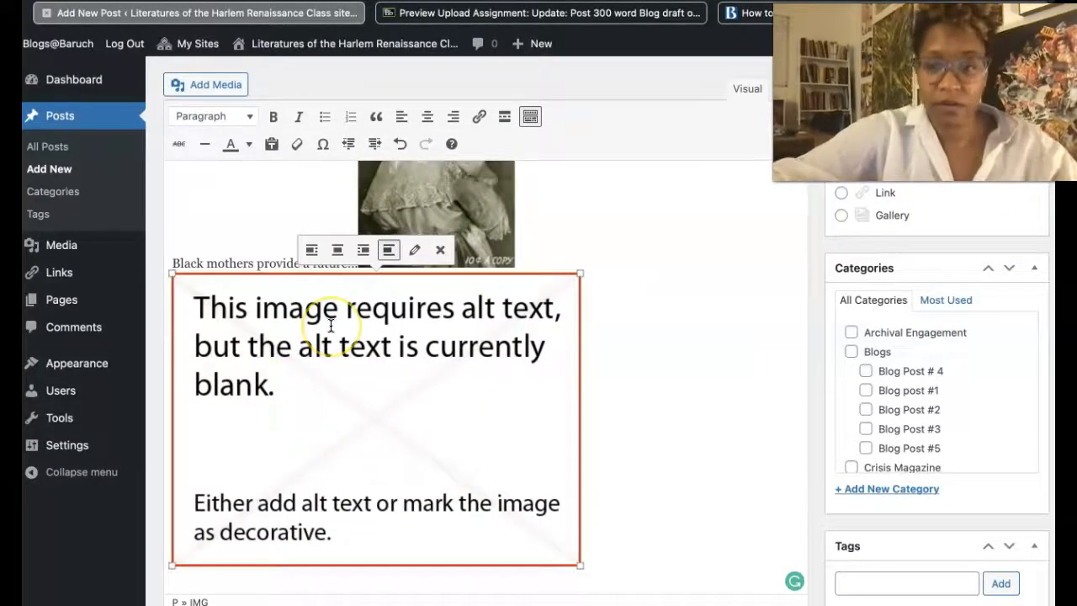
{"action": "key", "text": "Delete"}
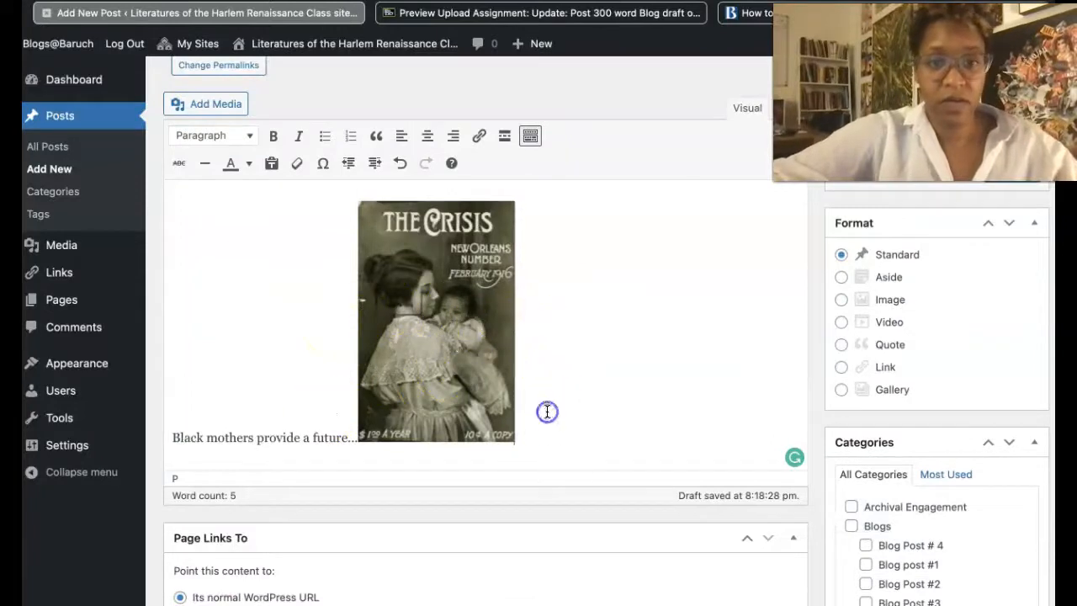
Give the Crisis cover image the caption "A mother holds a young child..." and update its details.
{"action": "left_click", "coordinate": [446, 345]}
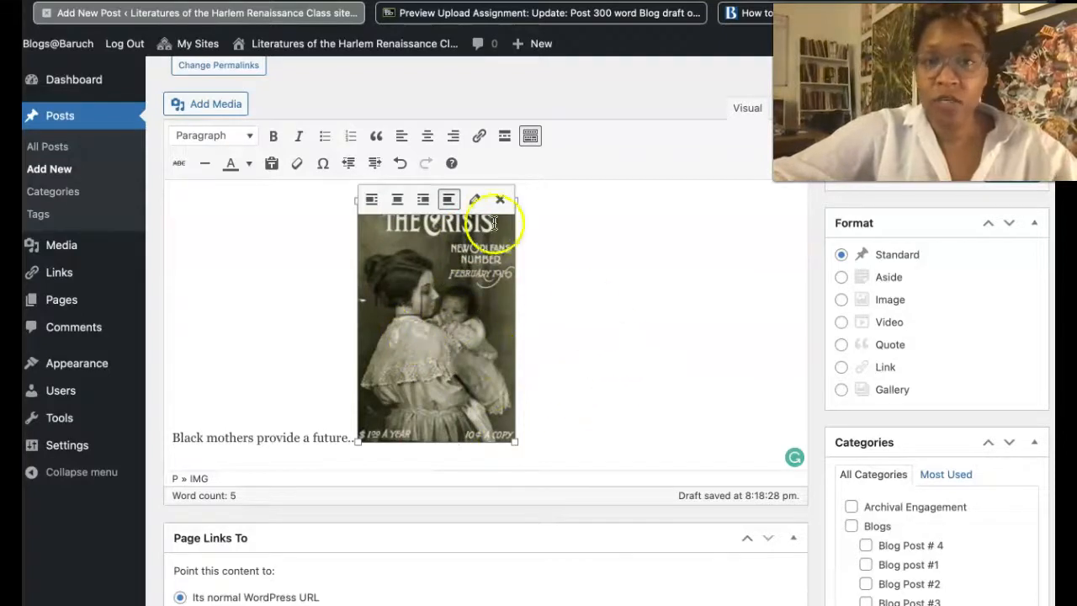
{"action": "left_click", "coordinate": [474, 199]}
{"action": "left_click", "coordinate": [397, 204]}
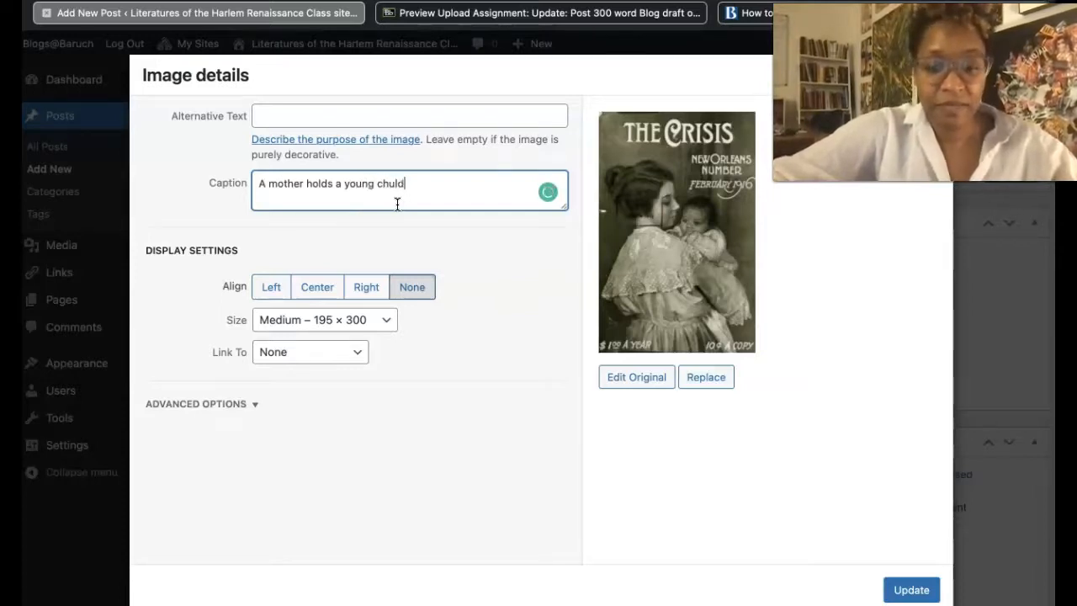
{"action": "left_click", "coordinate": [395, 183]}
{"action": "left_click", "coordinate": [412, 210]}
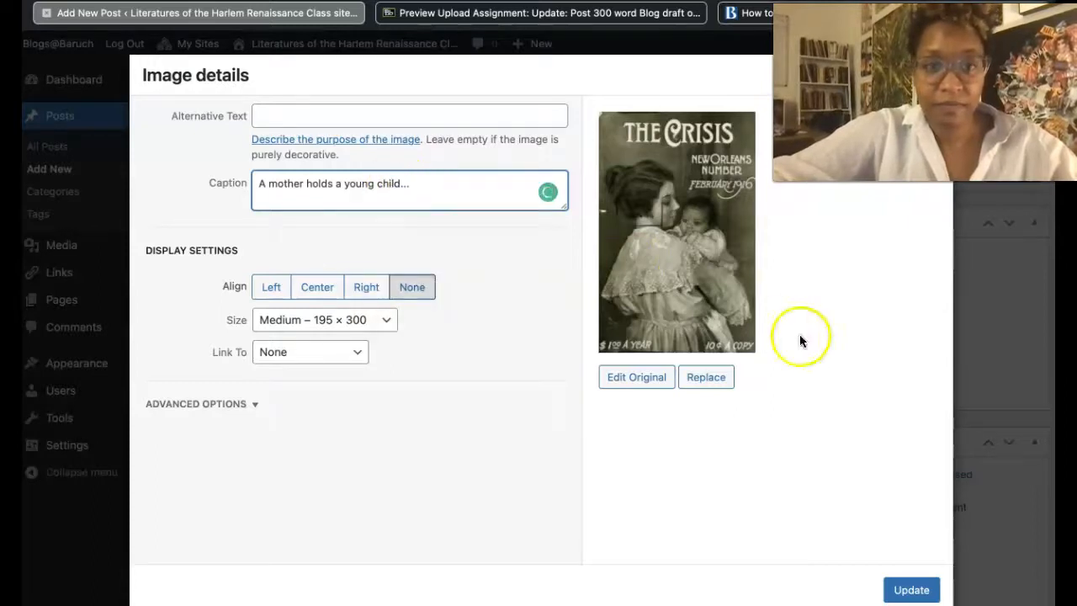
{"action": "left_click", "coordinate": [917, 589]}
{"action": "scroll", "coordinate": [444, 375], "scroll_direction": "up", "scroll_amount": 2}
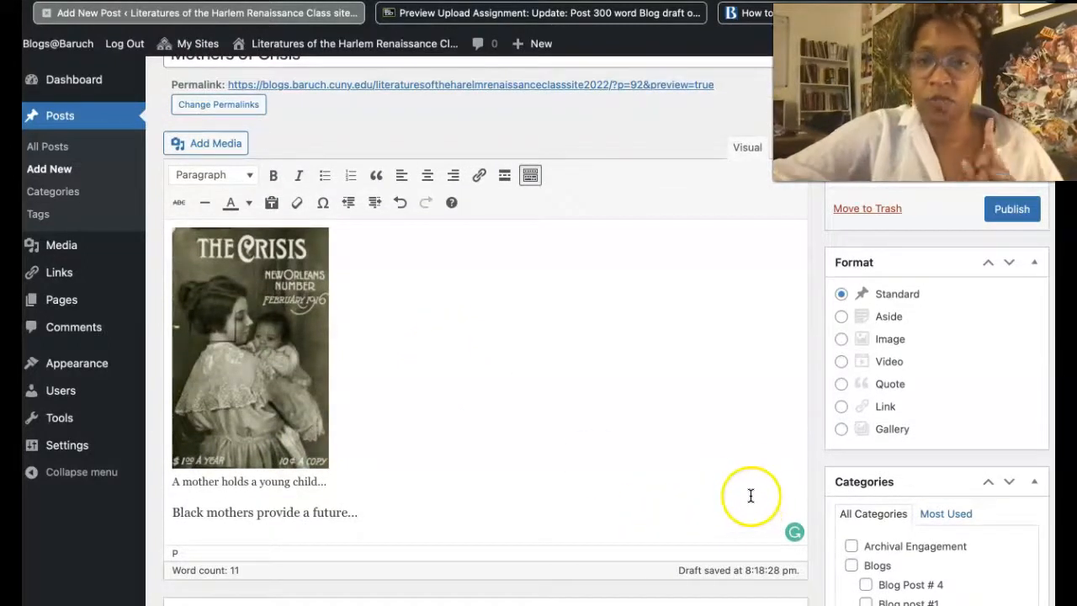
Assign the post to the "Blog post #1" and "Crisis Magazine" categories.
{"action": "scroll", "coordinate": [750, 479], "scroll_direction": "down", "scroll_amount": 5}
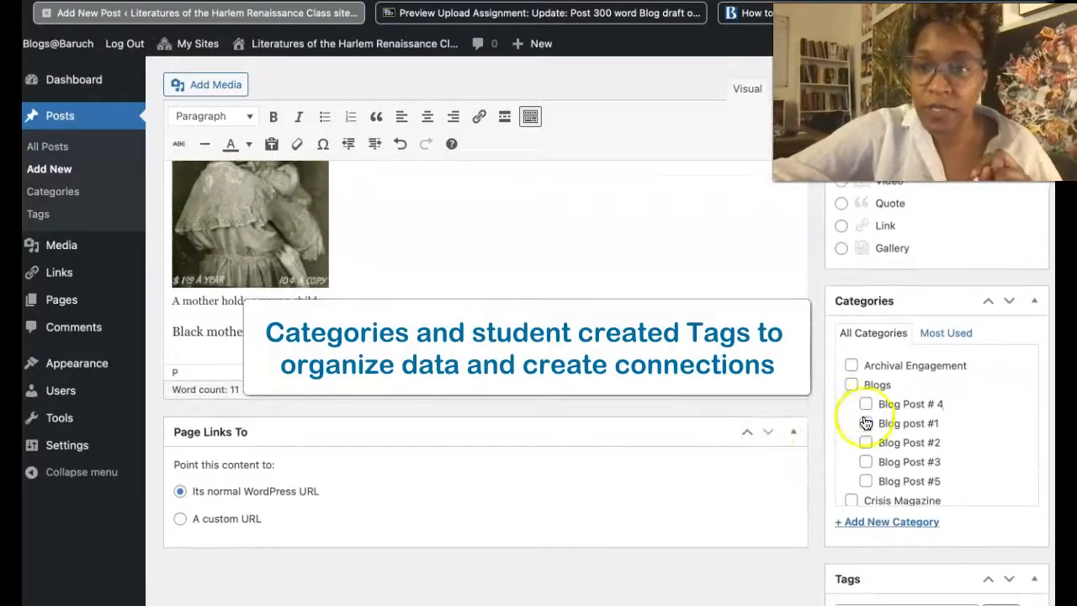
{"action": "left_click", "coordinate": [867, 423]}
{"action": "scroll", "coordinate": [875, 425], "scroll_direction": "down", "scroll_amount": 2}
{"action": "scroll", "coordinate": [880, 427], "scroll_direction": "up", "scroll_amount": 3}
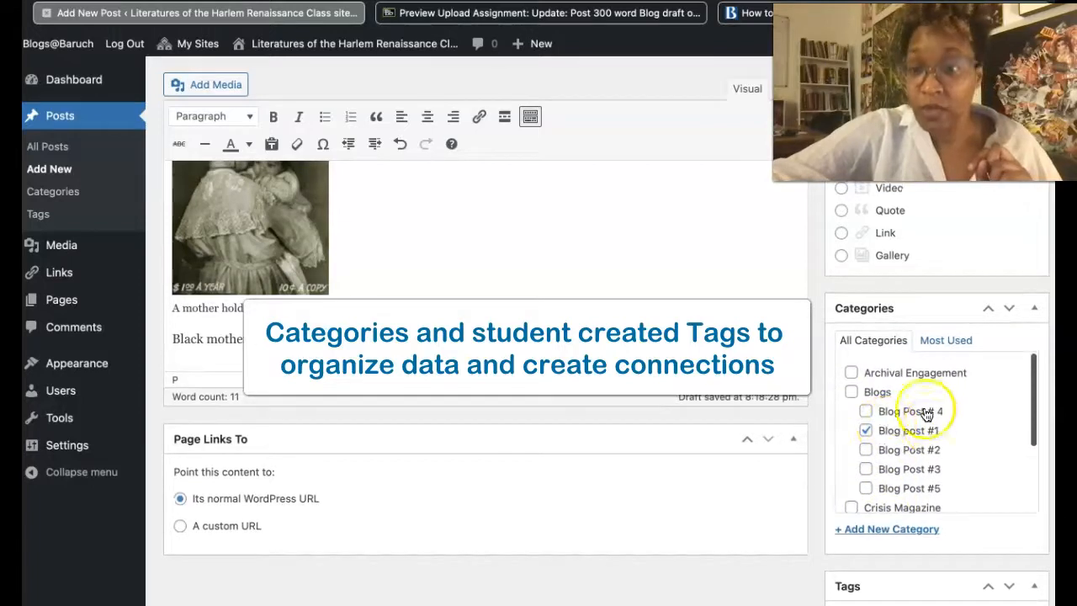
{"action": "scroll", "coordinate": [913, 434], "scroll_direction": "down", "scroll_amount": 3}
{"action": "scroll", "coordinate": [875, 434], "scroll_direction": "up", "scroll_amount": 1}
{"action": "left_click", "coordinate": [853, 430]}
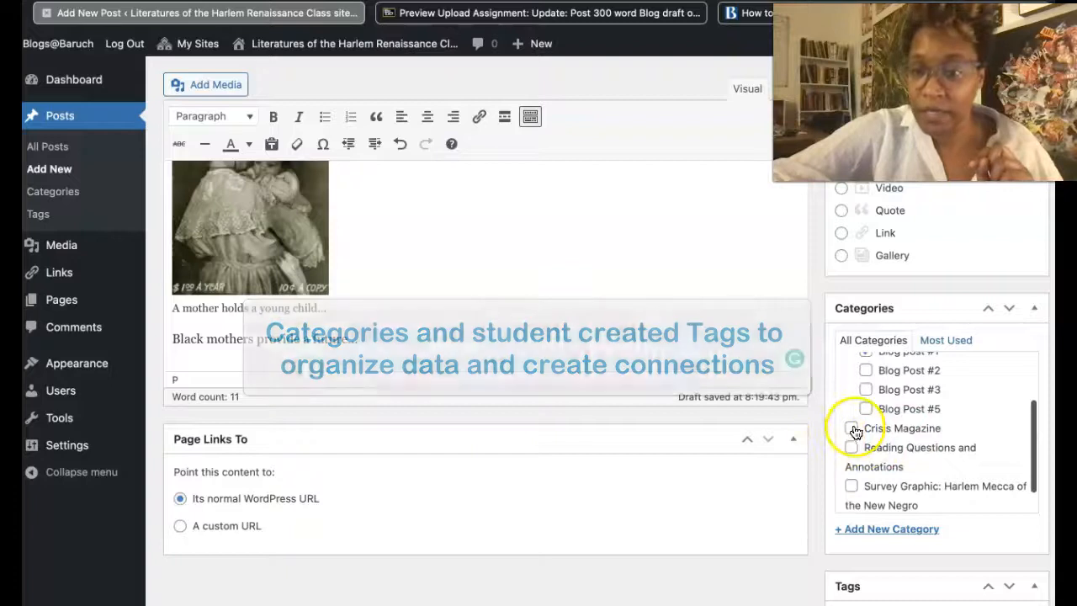
{"action": "scroll", "coordinate": [856, 432], "scroll_direction": "down", "scroll_amount": 1}
{"action": "scroll", "coordinate": [856, 433], "scroll_direction": "up", "scroll_amount": 3}
{"action": "left_click", "coordinate": [866, 431]}
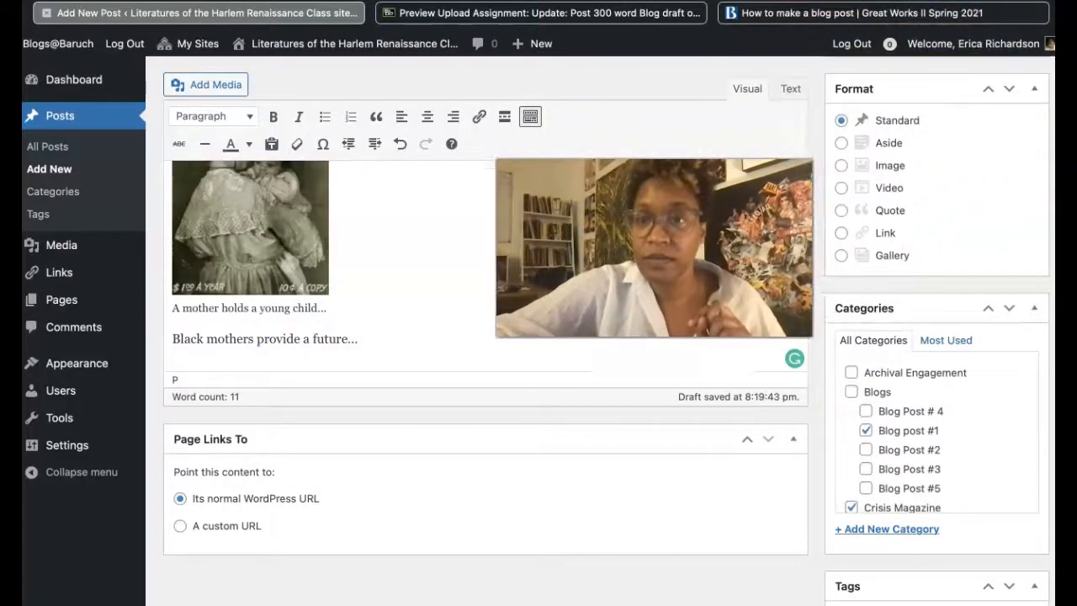
Save the "Mothers of Crisis" draft and publish the post.
{"action": "scroll", "coordinate": [998, 329], "scroll_direction": "up", "scroll_amount": 5}
{"action": "left_click", "coordinate": [868, 207]}
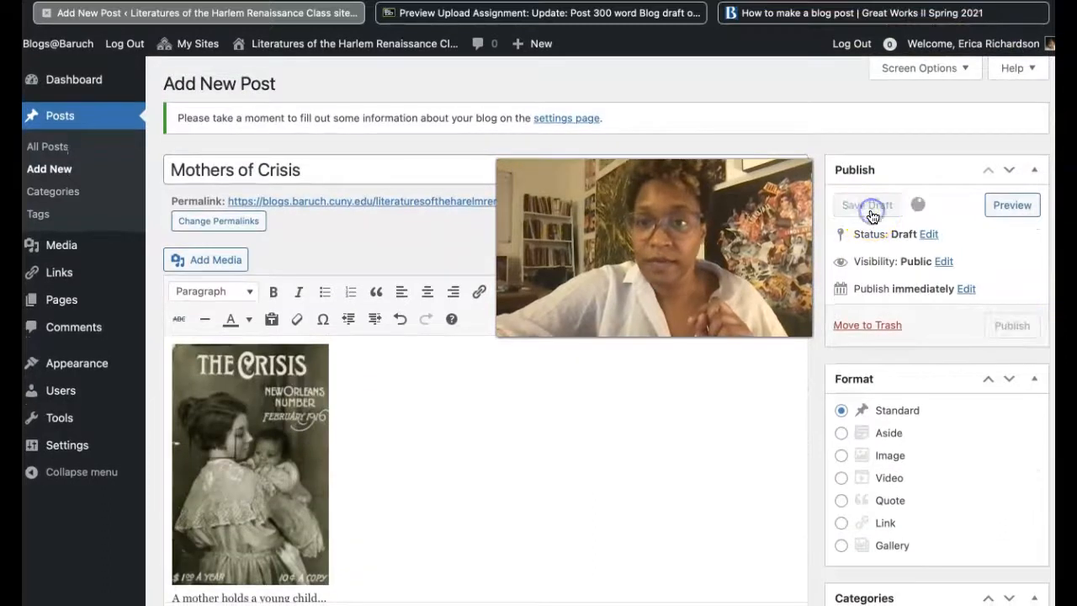
{"action": "left_click", "coordinate": [1023, 373]}
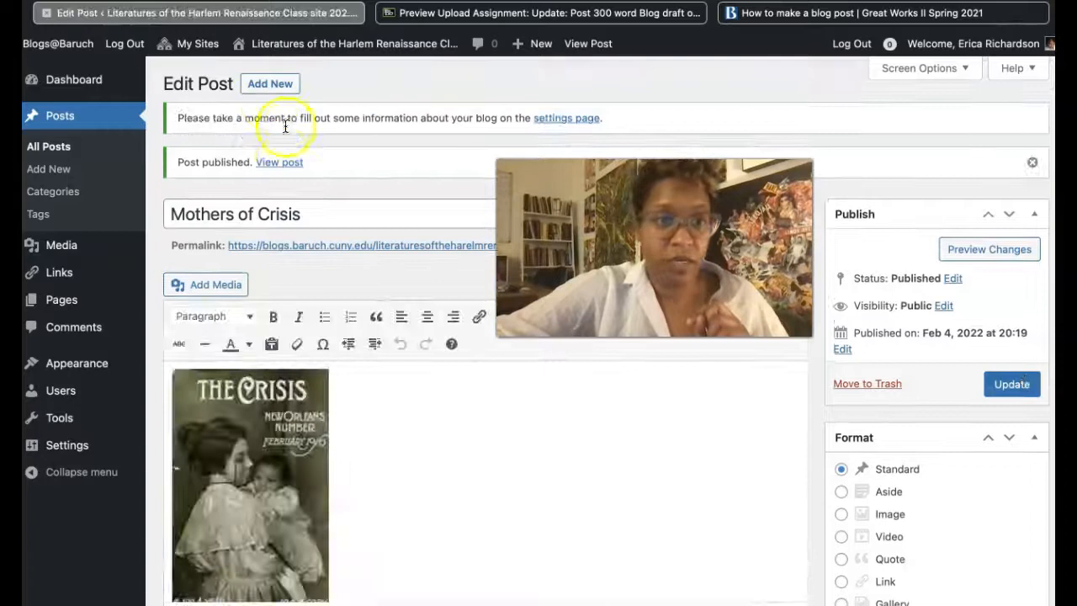
Open the published "Mothers of Crisis" post and review its categories, cover image, caption and body text.
{"action": "left_click", "coordinate": [283, 163]}
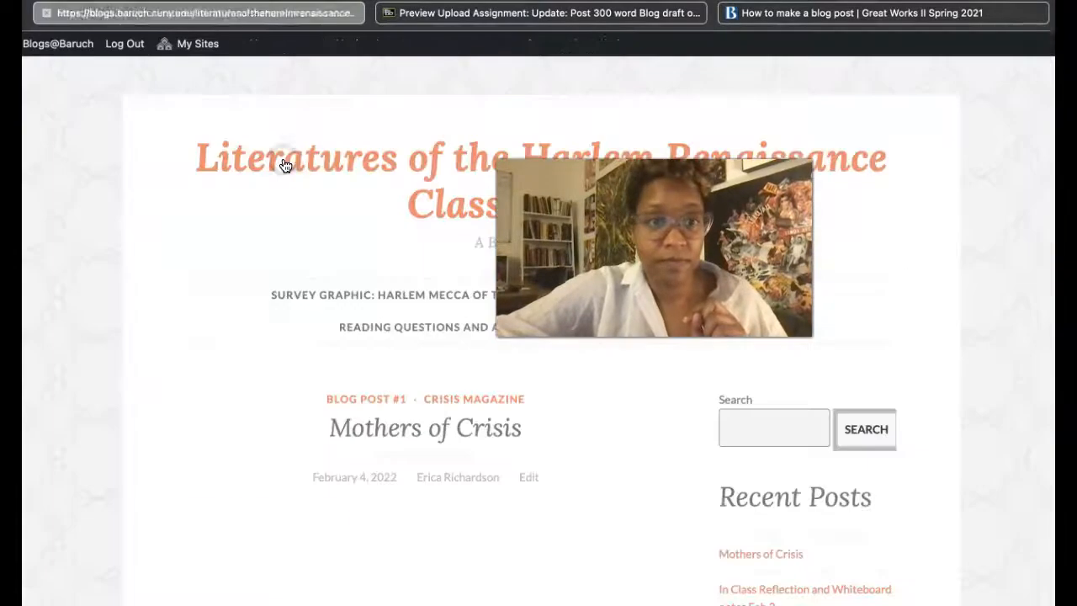
{"action": "scroll", "coordinate": [475, 356], "scroll_direction": "down", "scroll_amount": 3}
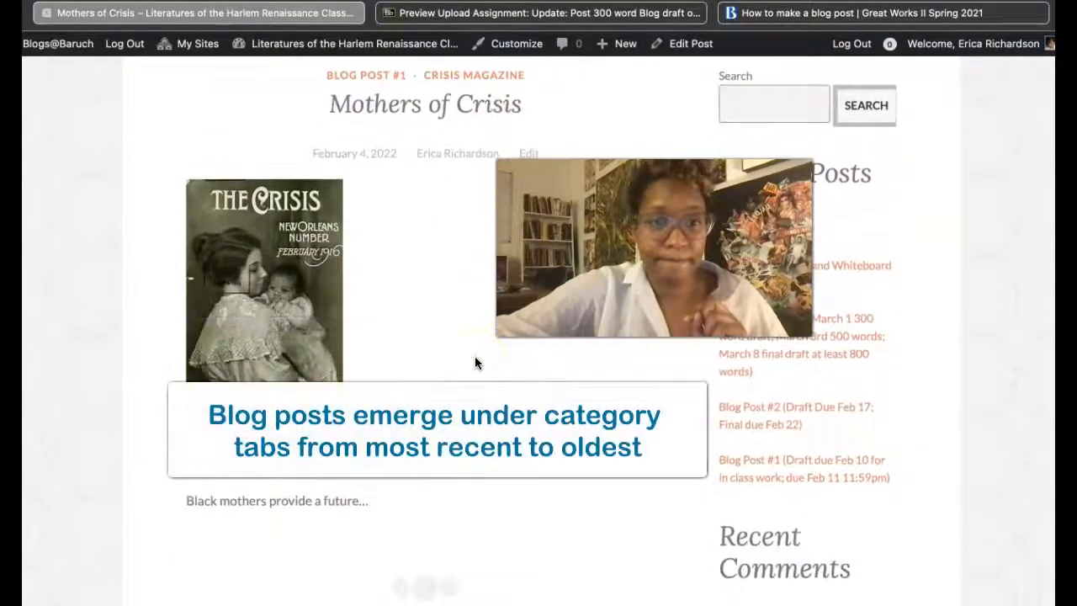
{"action": "scroll", "coordinate": [265, 216], "scroll_direction": "up", "scroll_amount": 1}
{"action": "scroll", "coordinate": [263, 217], "scroll_direction": "down", "scroll_amount": 3}
{"action": "scroll", "coordinate": [263, 217], "scroll_direction": "down", "scroll_amount": 3}
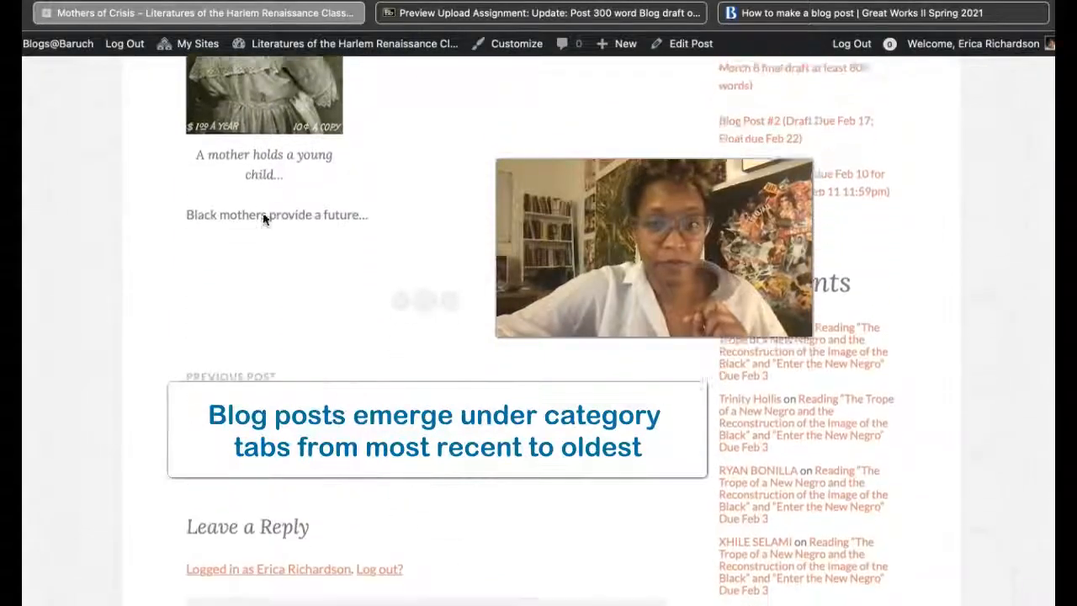
{"action": "scroll", "coordinate": [263, 217], "scroll_direction": "up", "scroll_amount": 2}
{"action": "scroll", "coordinate": [262, 219], "scroll_direction": "up", "scroll_amount": 4}
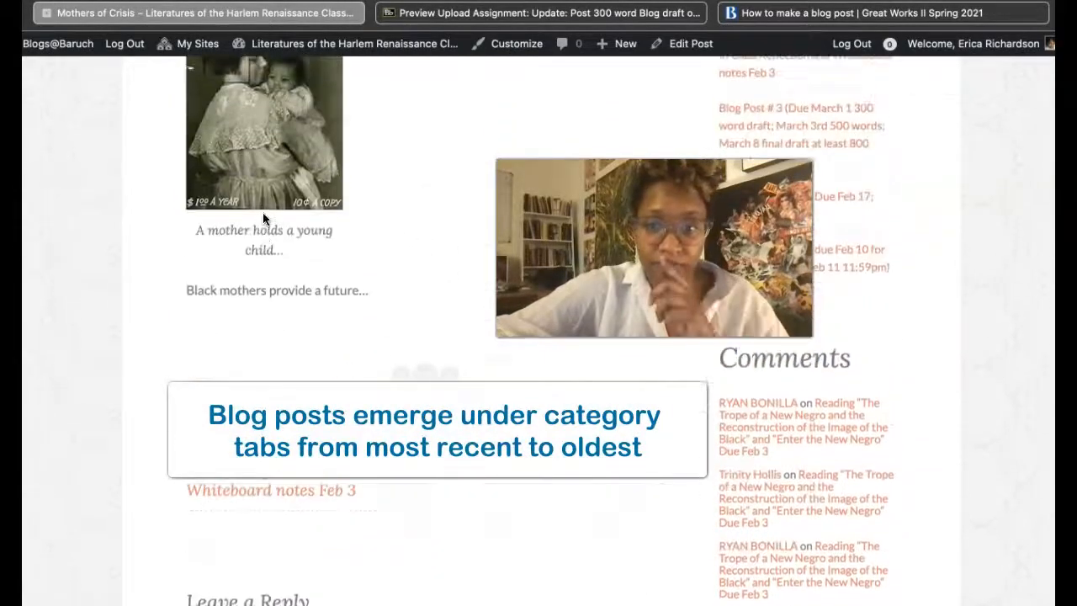
{"action": "scroll", "coordinate": [263, 218], "scroll_direction": "up", "scroll_amount": 3}
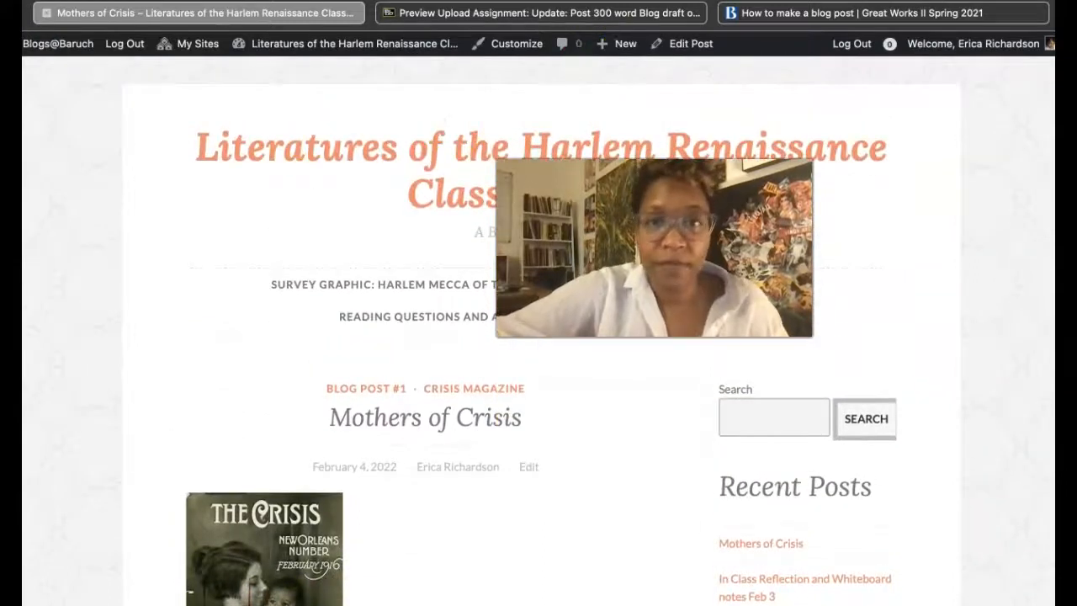
Copy the published post's link and paste it into the text submission of the Blackboard blog draft assignment.
{"action": "left_click", "coordinate": [603, 2]}
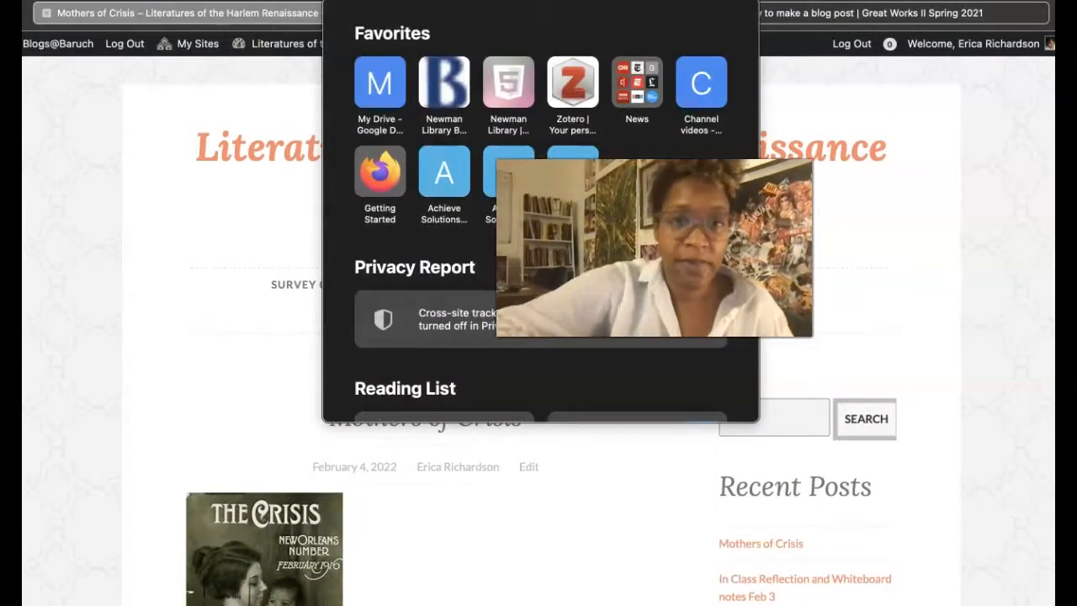
{"action": "left_click", "coordinate": [203, 273]}
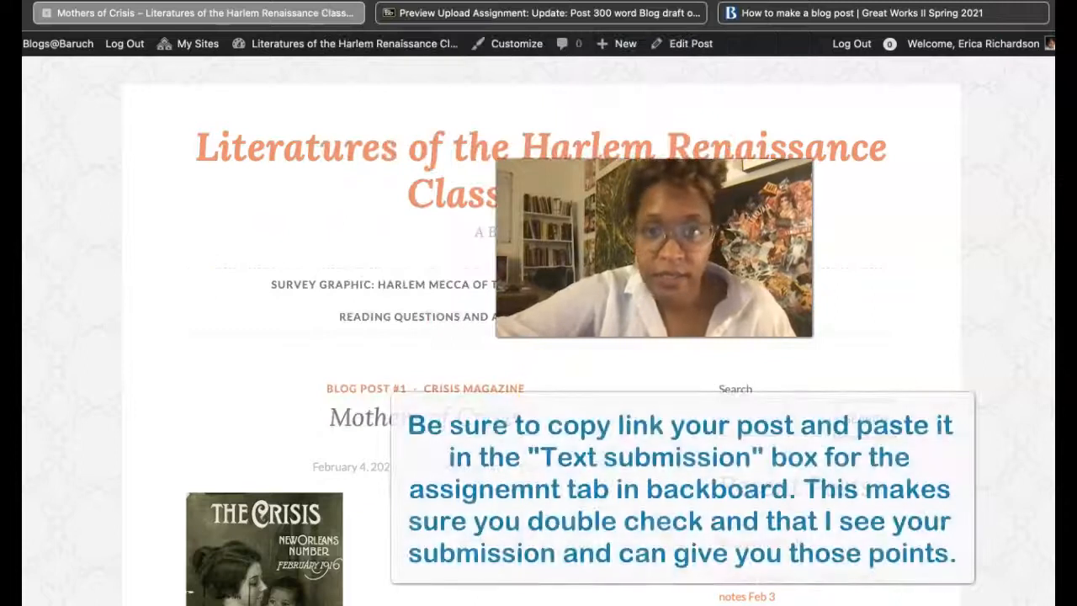
{"action": "left_click", "coordinate": [515, 12]}
{"action": "scroll", "coordinate": [352, 431], "scroll_direction": "down", "scroll_amount": 15}
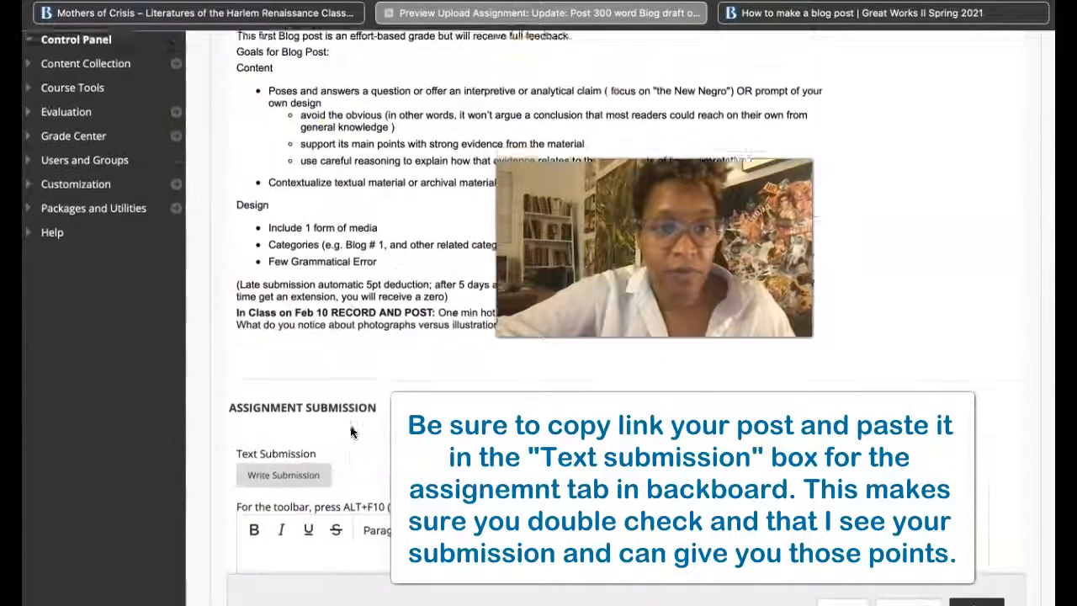
{"action": "type", "text": "https://blogs.baruch.cuny.edu/literaturesoftheharelmrenaissanceclasssite2022/?p=92"}
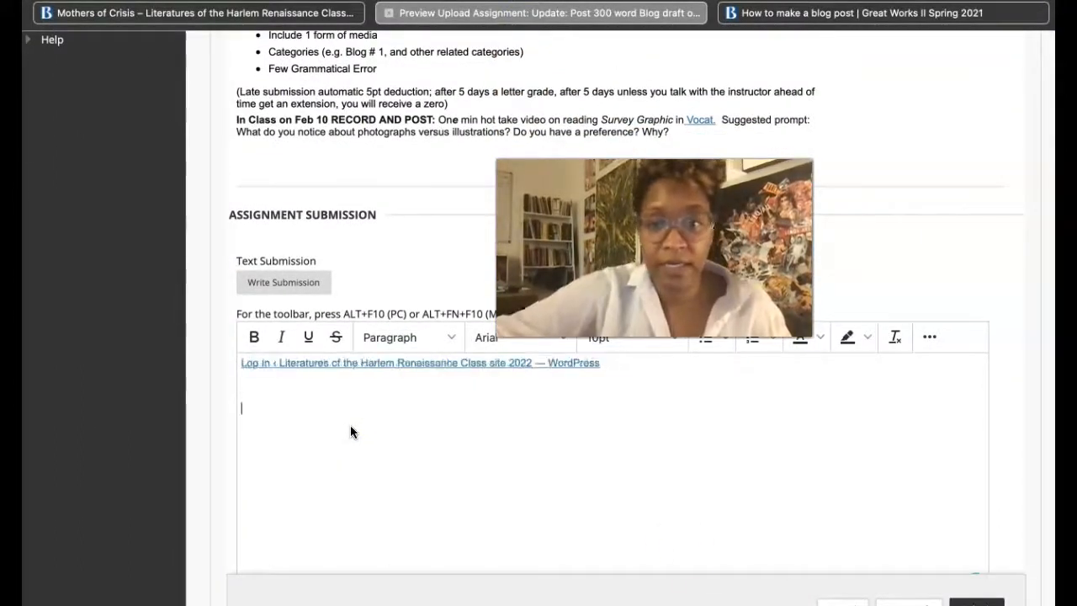
{"action": "scroll", "coordinate": [722, 573], "scroll_direction": "down", "scroll_amount": 4}
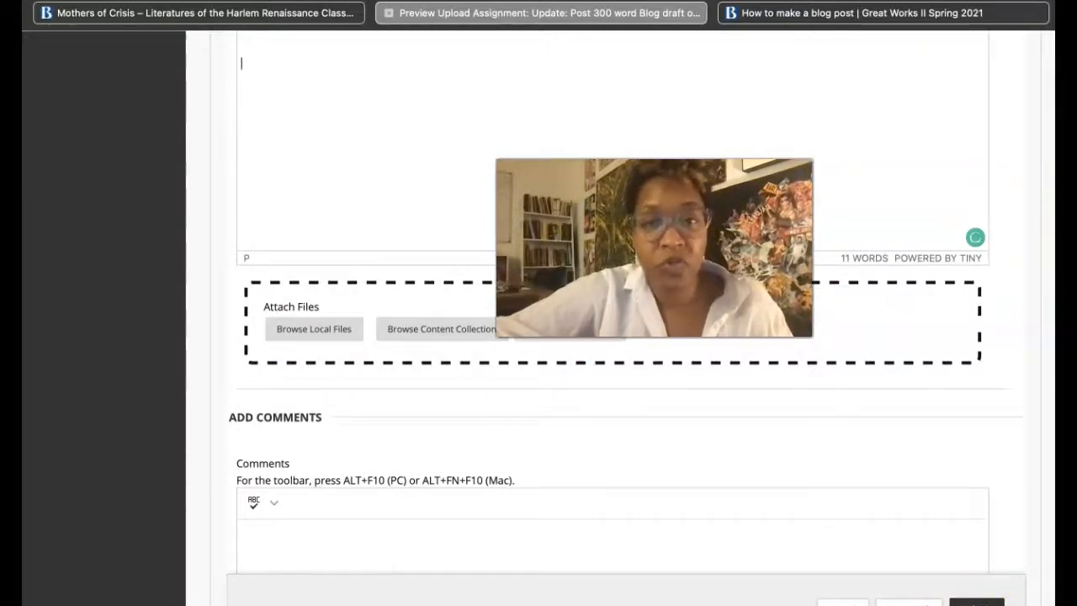
{"action": "scroll", "coordinate": [366, 168], "scroll_direction": "up", "scroll_amount": 15}
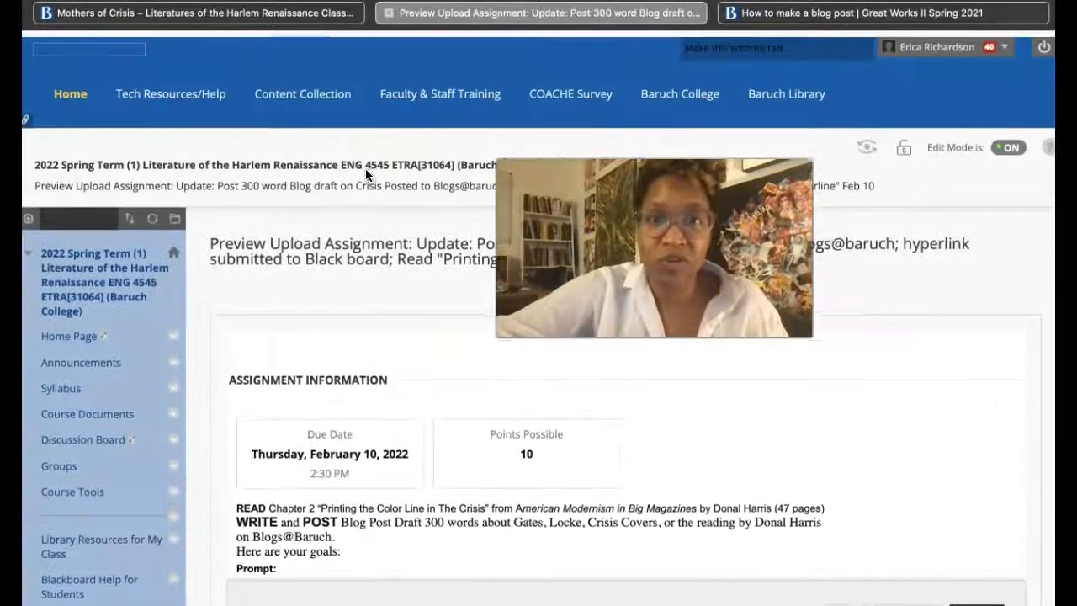